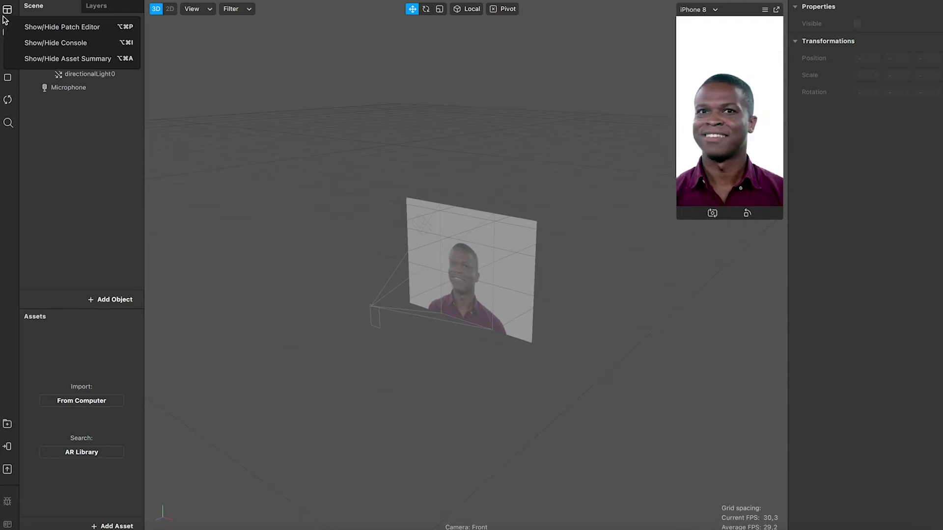
Show the Patch Editor, enlarge its area, and add a Picker UI patch with Visible enabled.
left_click(91, 26)
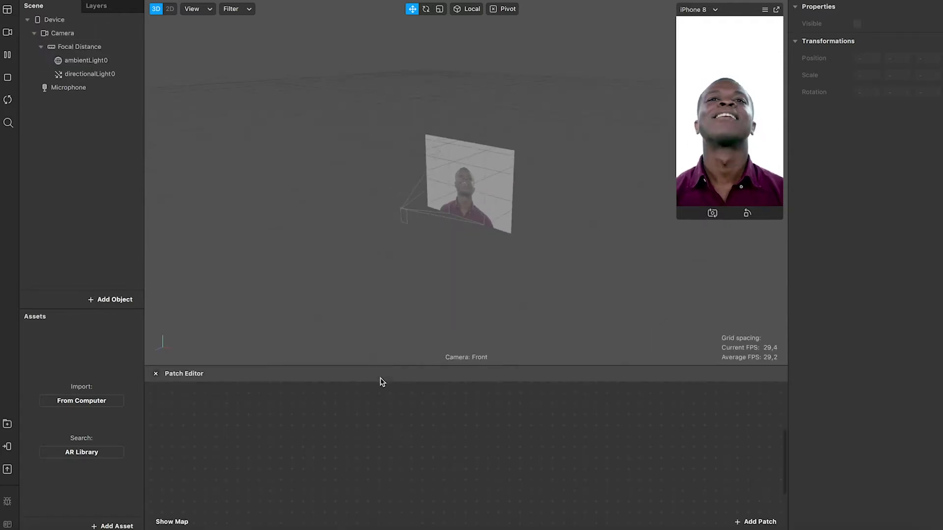
left_click_drag(387, 366, 388, 236)
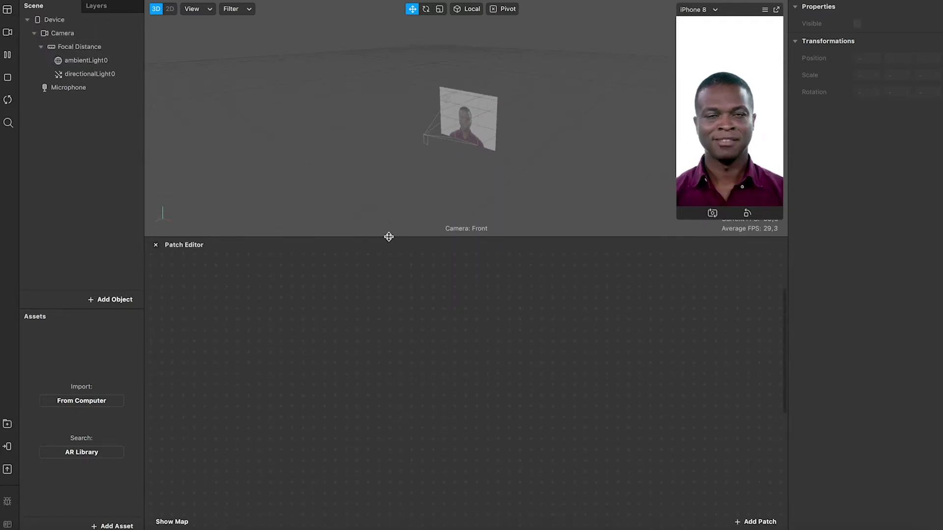
right_click(287, 317)
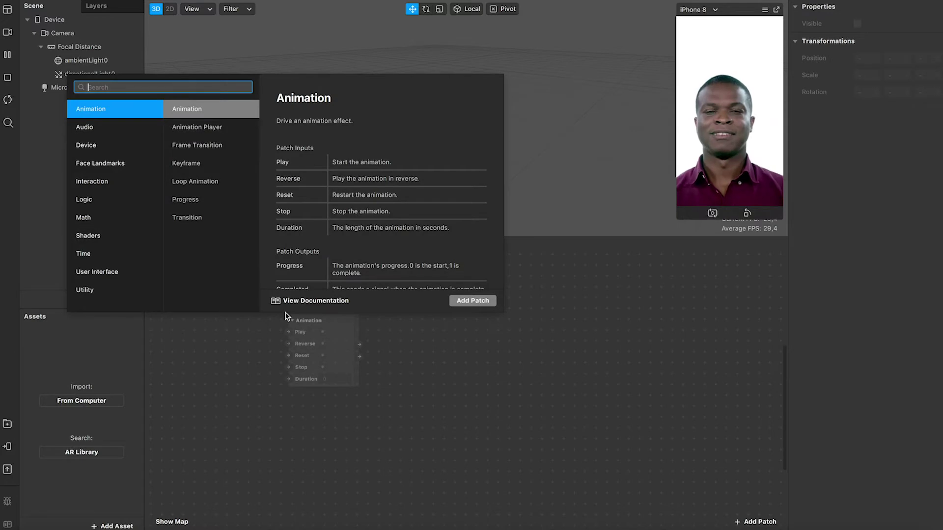
type("picker")
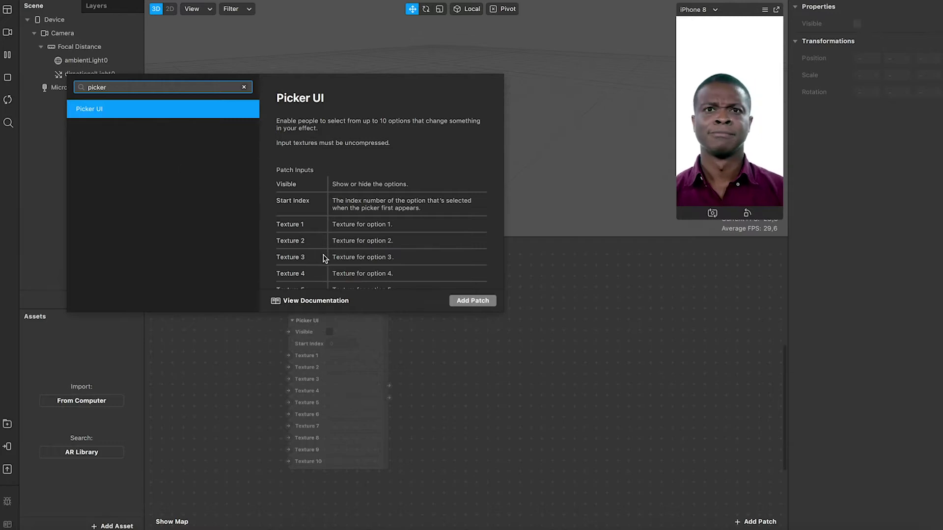
left_click(462, 300)
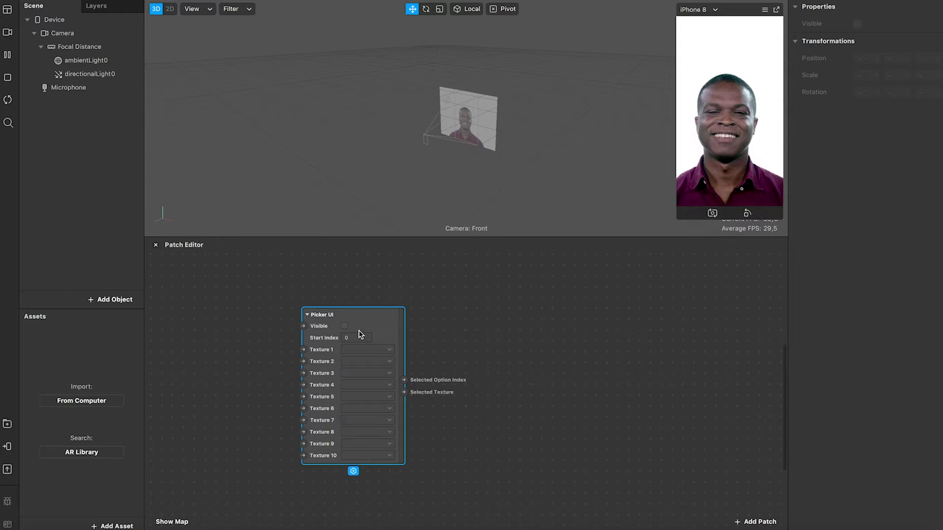
left_click_drag(381, 325, 360, 325)
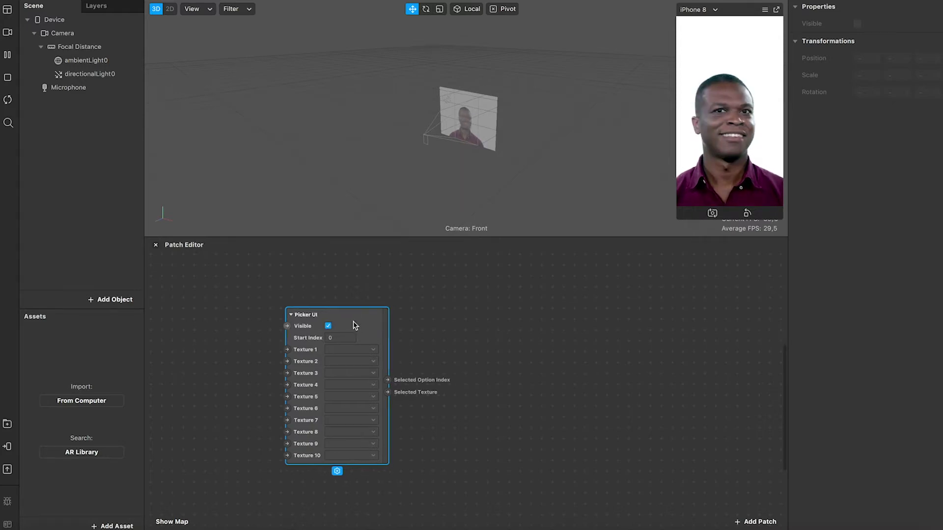
scroll(462, 337, "right", 2)
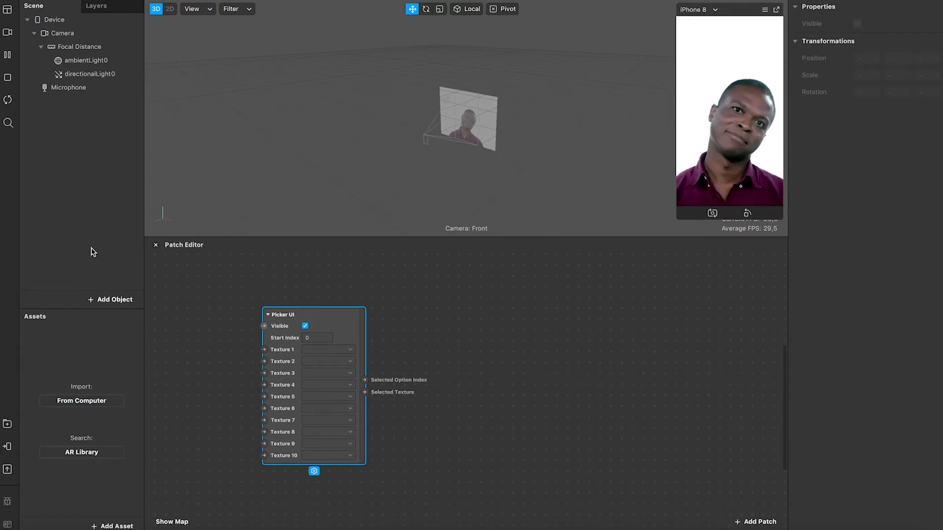
Insert a Face Mesh into the scene and duplicate it twice to make three meshes.
left_click(112, 300)
left_click(34, 248)
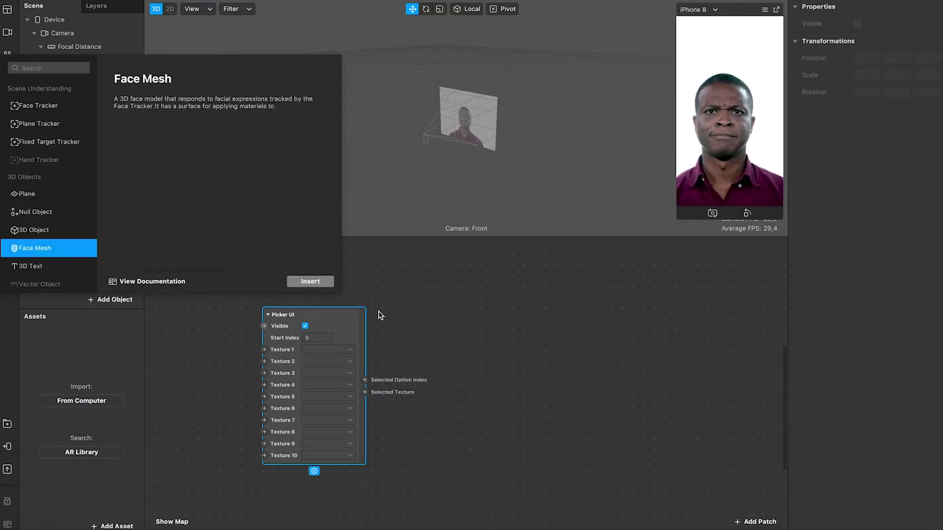
left_click(310, 281)
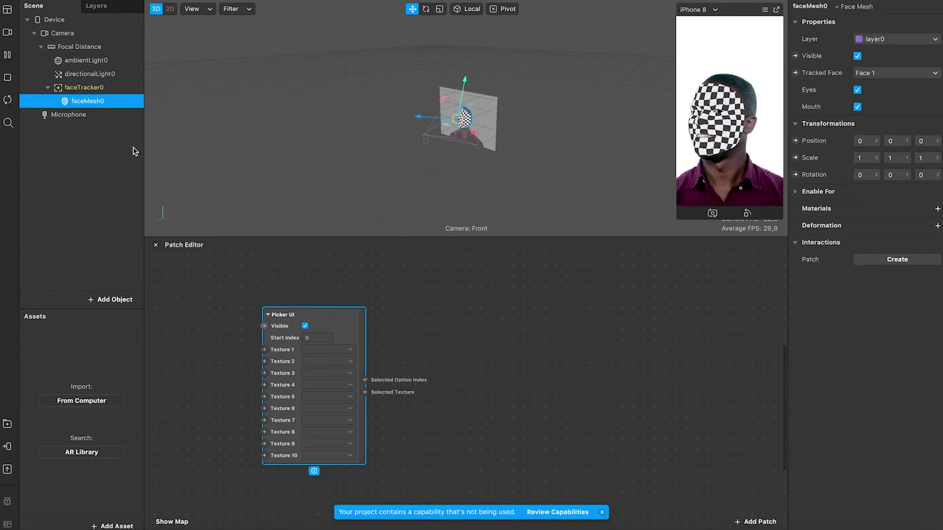
key("ctrl+d")
key("ctrl+d")
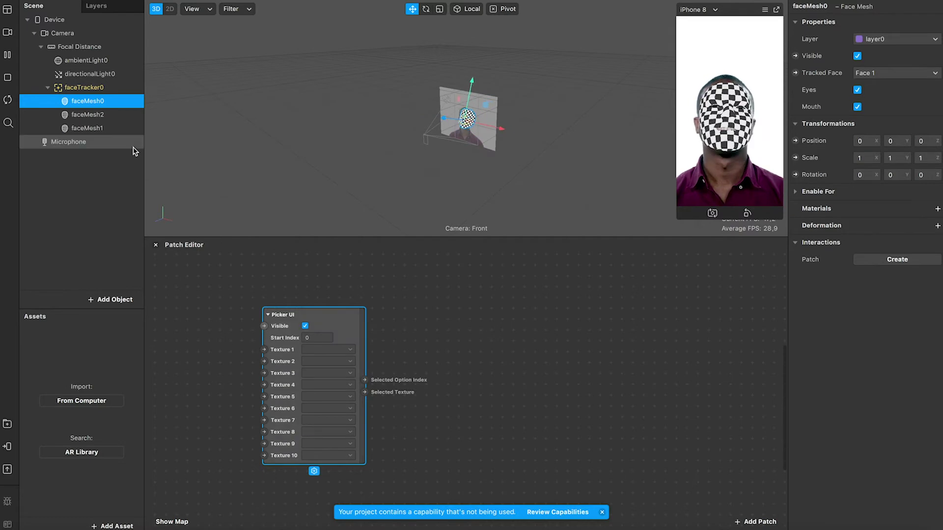
Add a new material to faceMesh0.
left_click(105, 116)
left_click(104, 128)
left_click(104, 115)
left_click(104, 128)
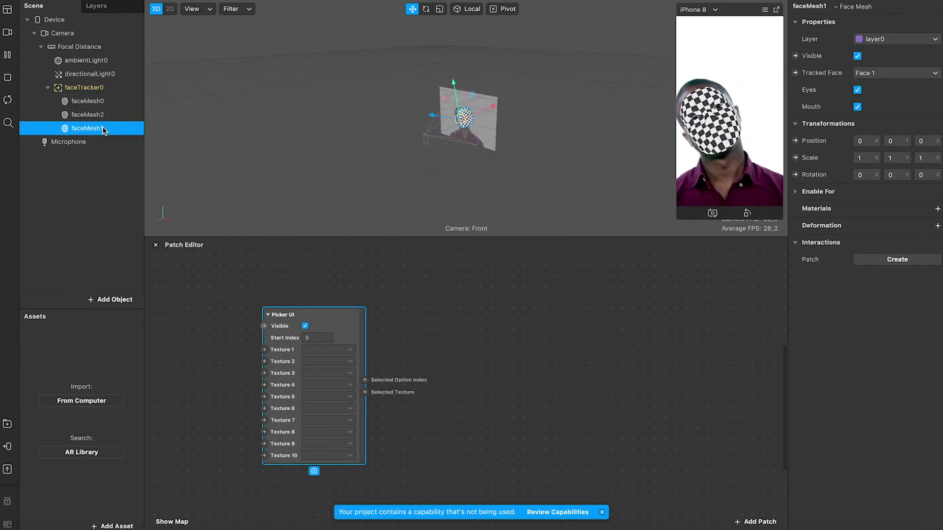
left_click(97, 101)
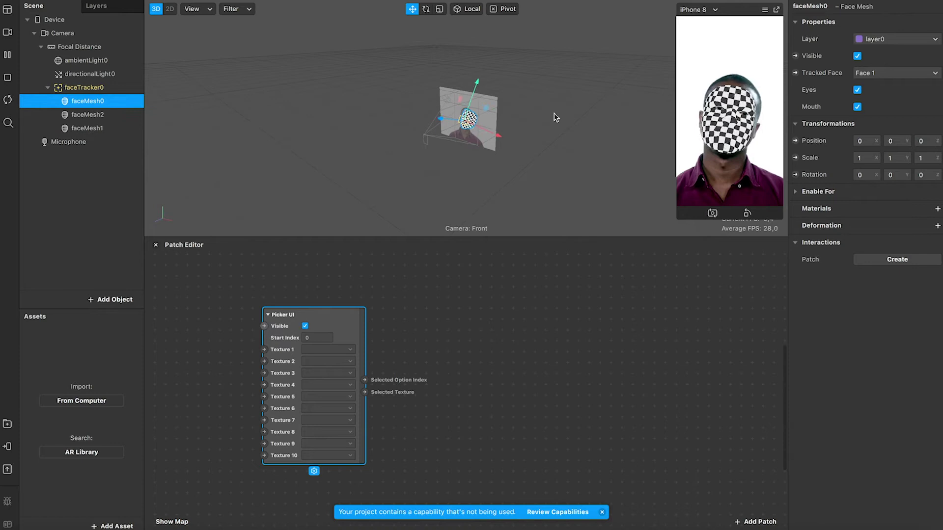
left_click(937, 208)
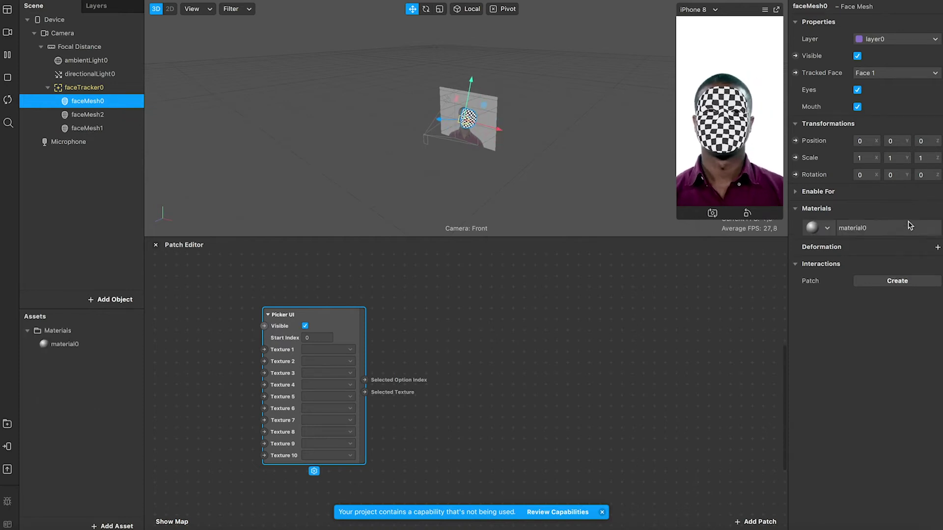
Move faceMesh1 above faceMesh2 in the scene hierarchy and create a new material for faceMesh1.
left_click(118, 116)
left_click(101, 131)
left_click_drag(100, 132, 103, 115)
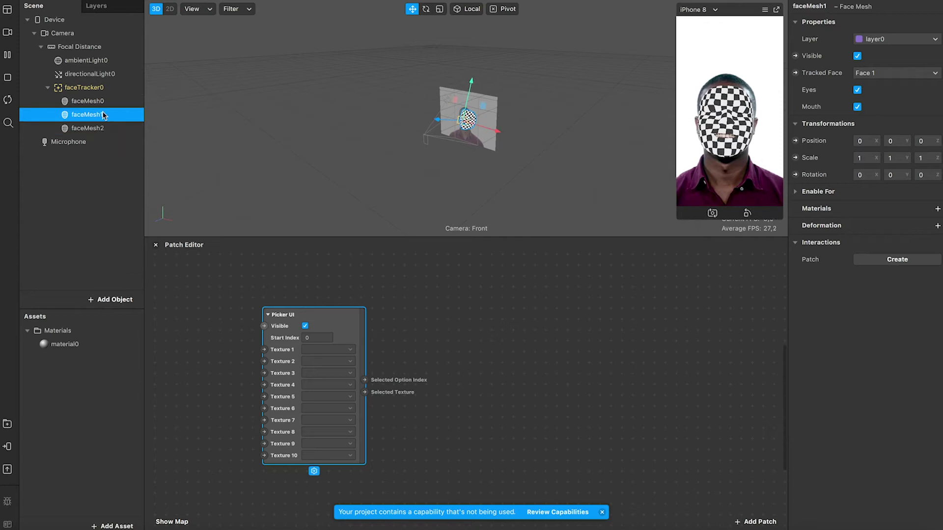
left_click(937, 208)
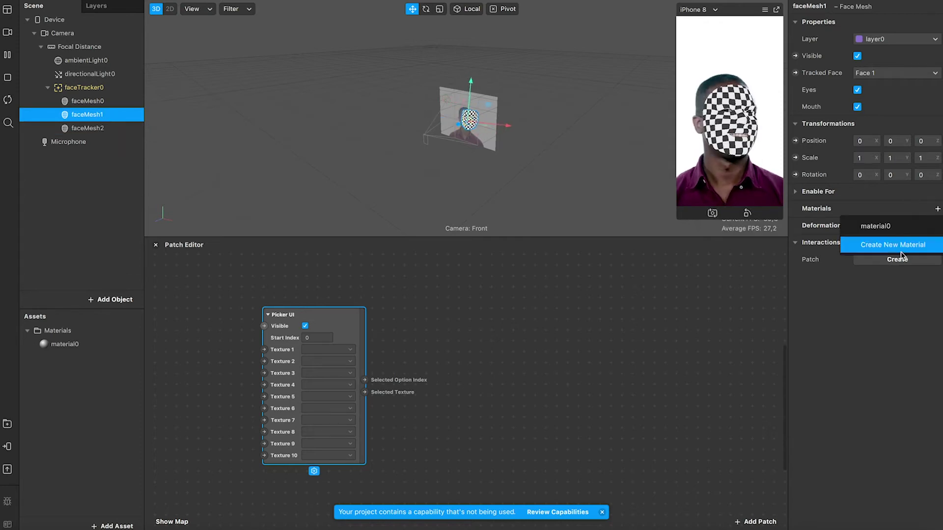
left_click(900, 252)
Create a separate new material for faceMesh2.
left_click(102, 128)
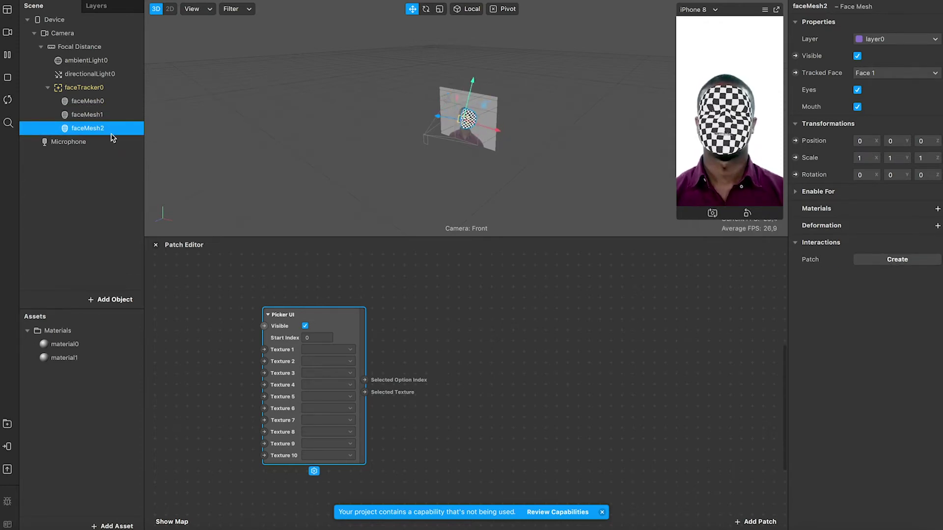
left_click(938, 209)
left_click(895, 260)
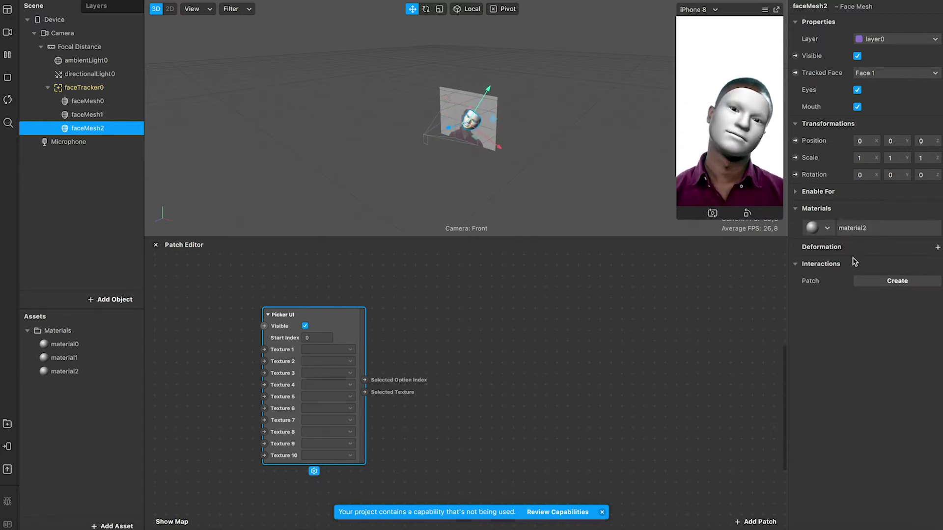
Set the diffuse color of material0 to red.
left_click(71, 347)
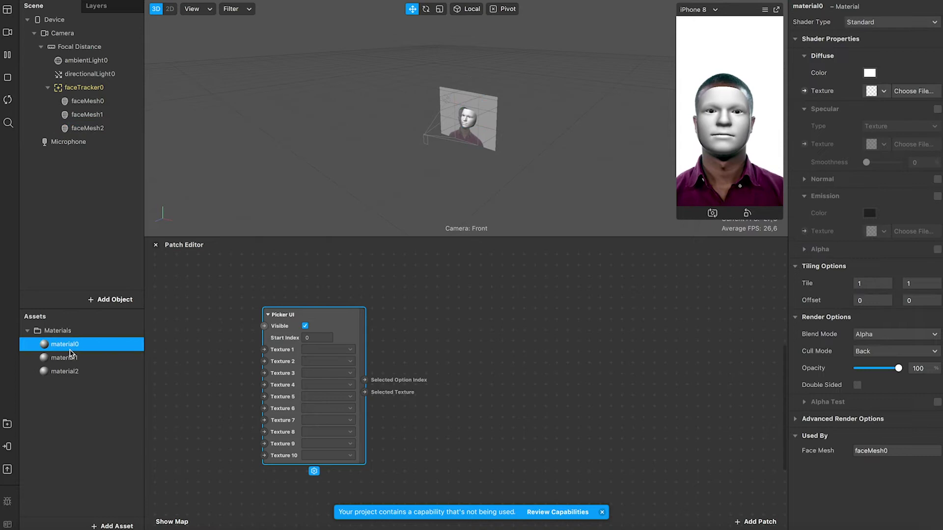
left_click(69, 358)
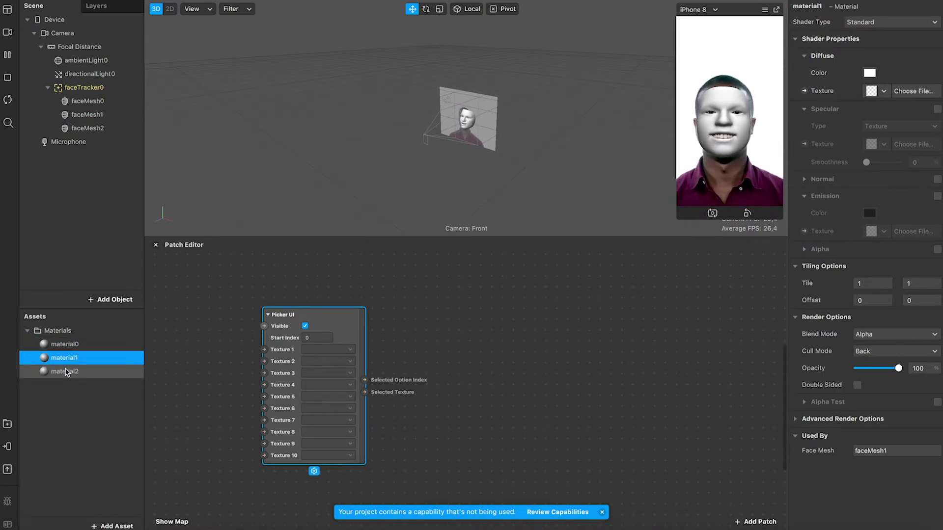
left_click(66, 372)
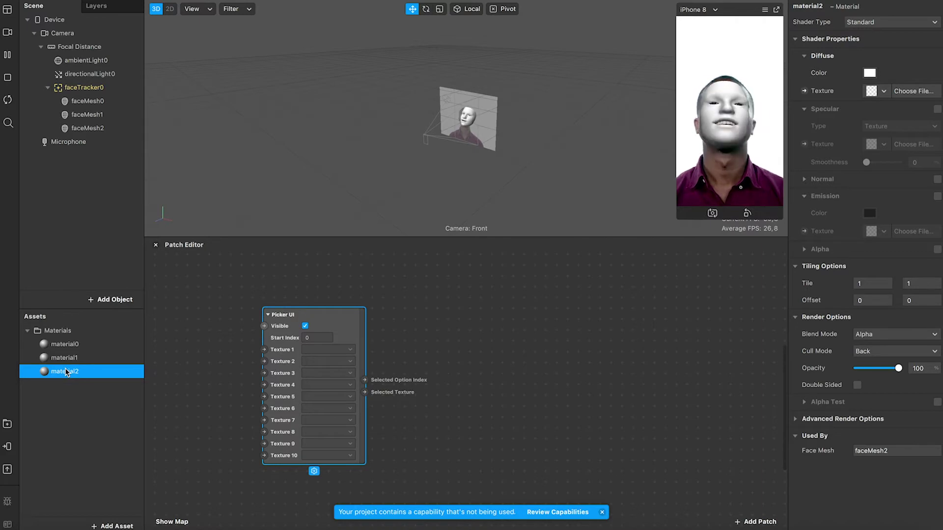
left_click(64, 345)
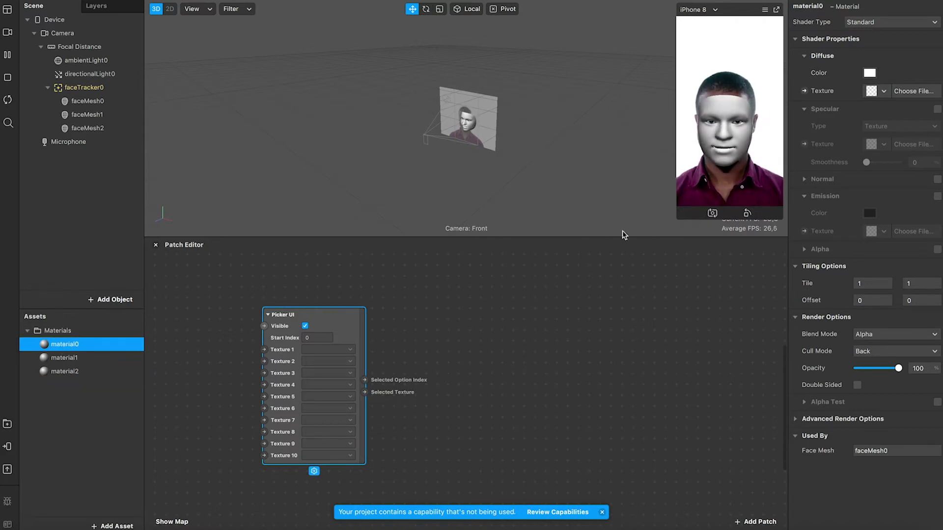
left_click(869, 74)
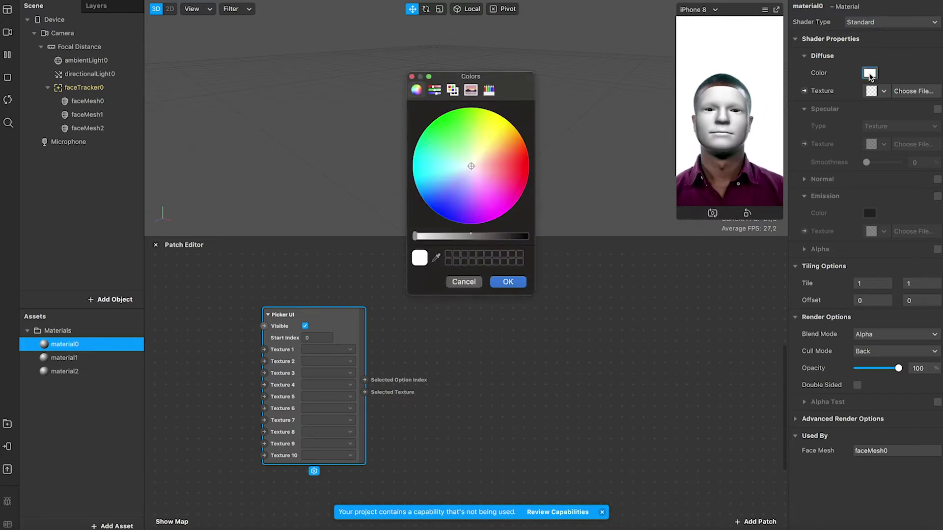
left_click_drag(517, 170, 560, 173)
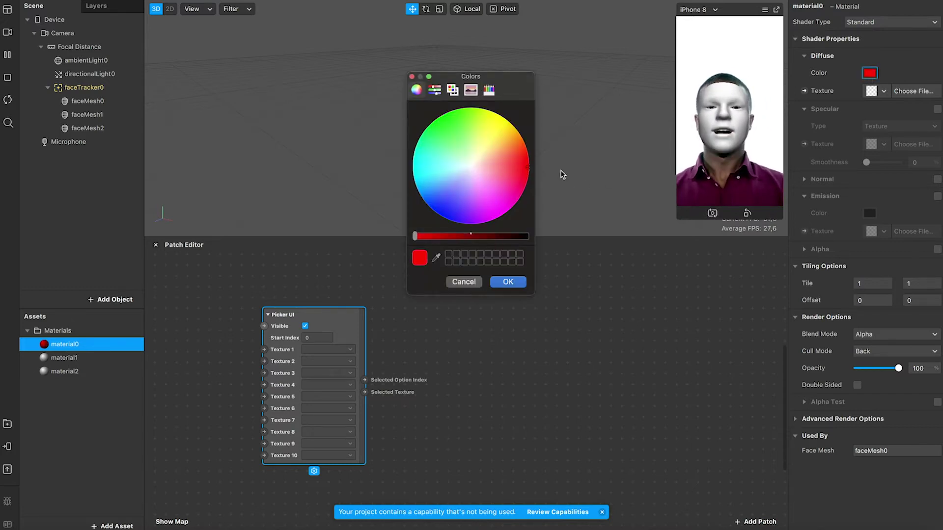
left_click(515, 283)
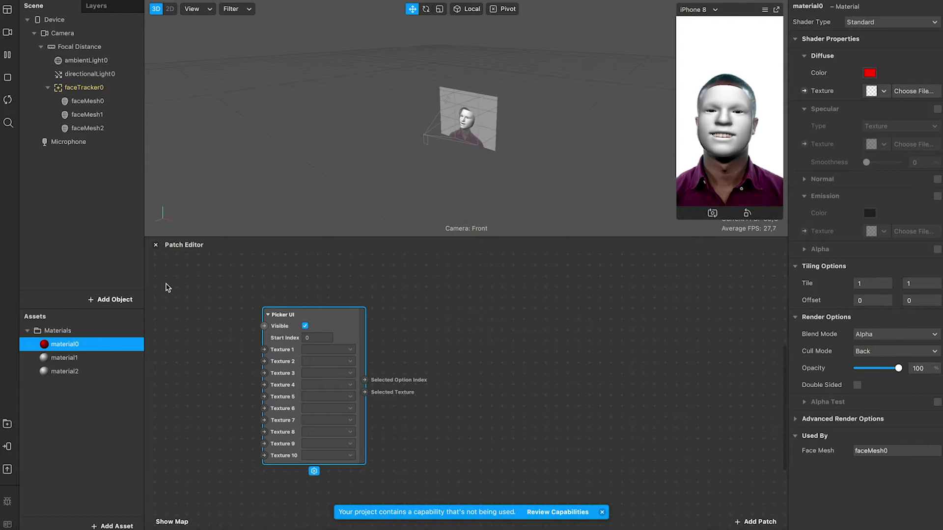
Set the diffuse color of material1 to bright green.
left_click(73, 362)
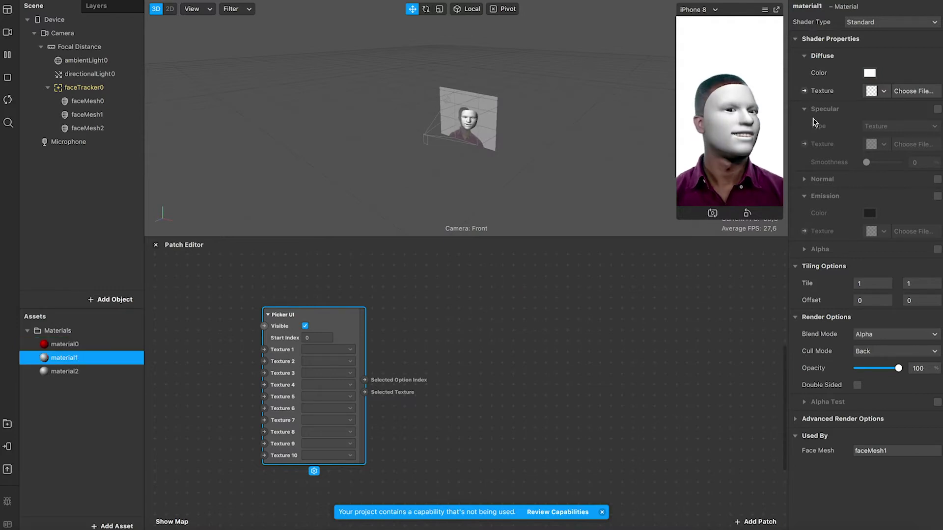
left_click(869, 73)
left_click_drag(455, 148, 447, 112)
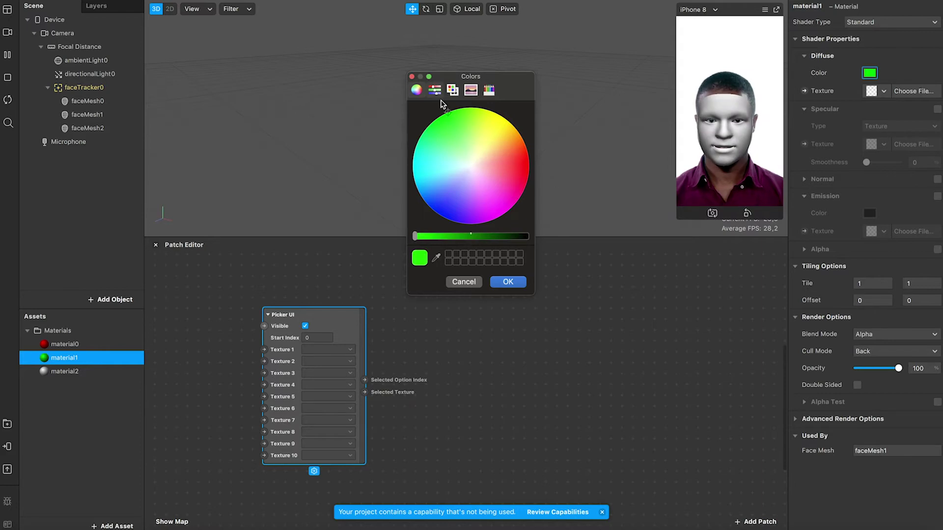
left_click(508, 282)
Set the diffuse color of material2 to blue.
left_click(69, 371)
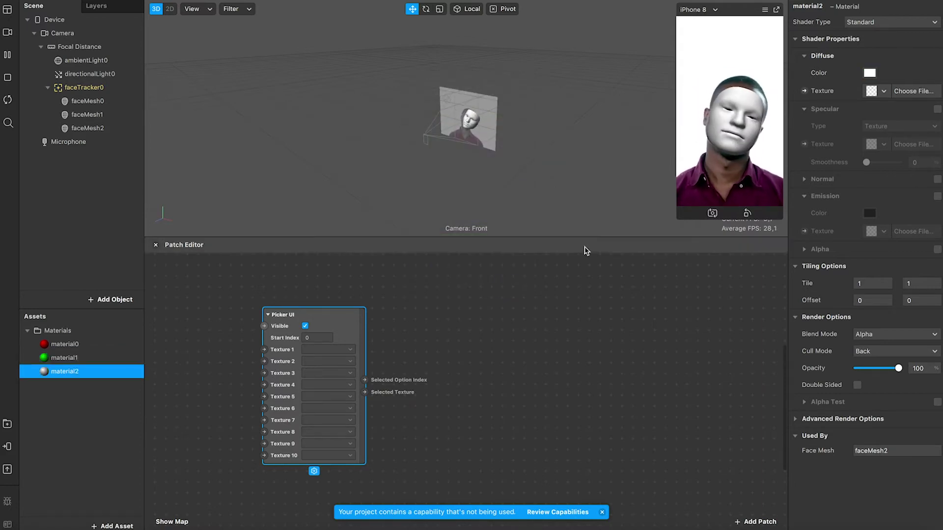
left_click(869, 73)
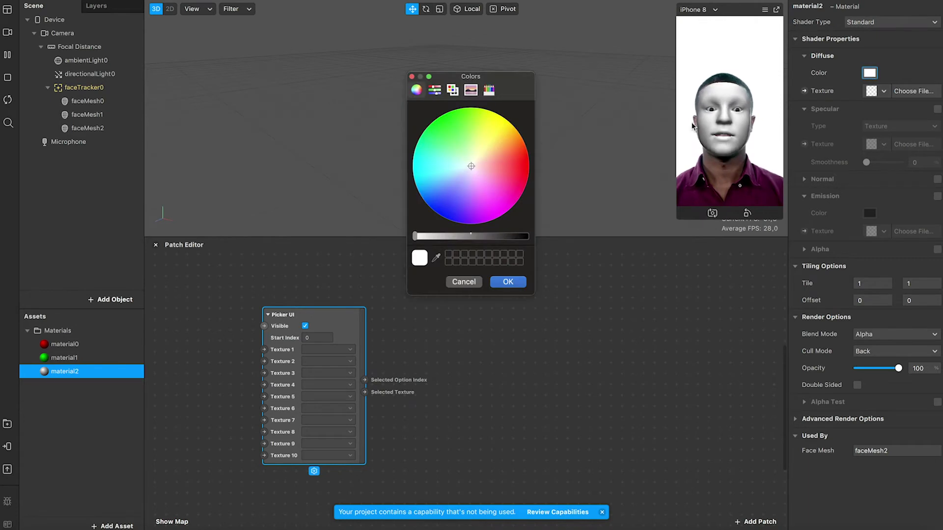
left_click(444, 219)
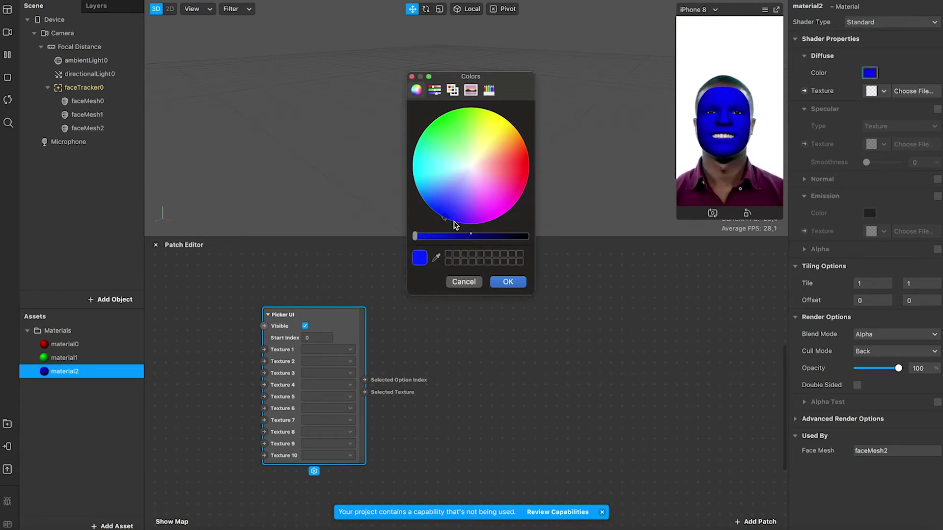
left_click(509, 283)
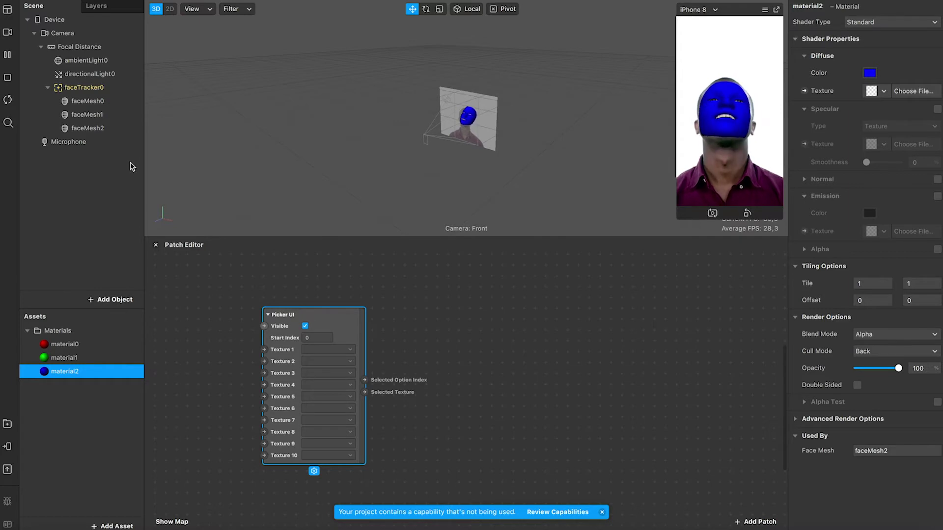
Inspect the three face meshes one after another to check which material each one uses.
left_click(123, 114)
left_click(97, 101)
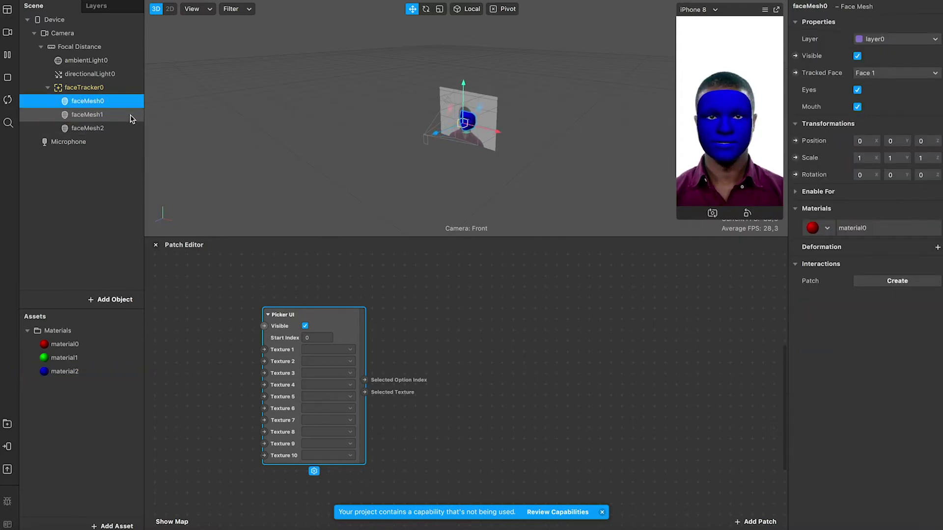
left_click(117, 116)
left_click(116, 129)
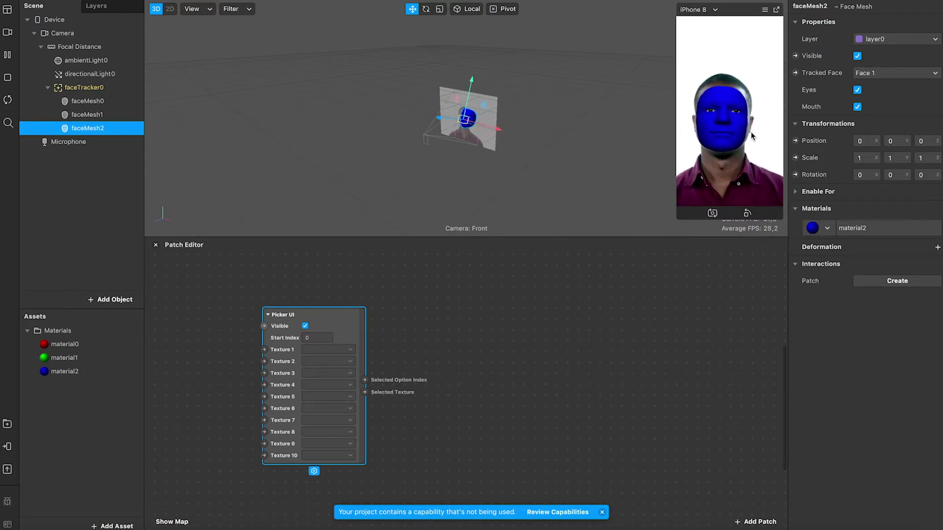
left_click(123, 116)
left_click(121, 102)
left_click(123, 115)
key("Down")
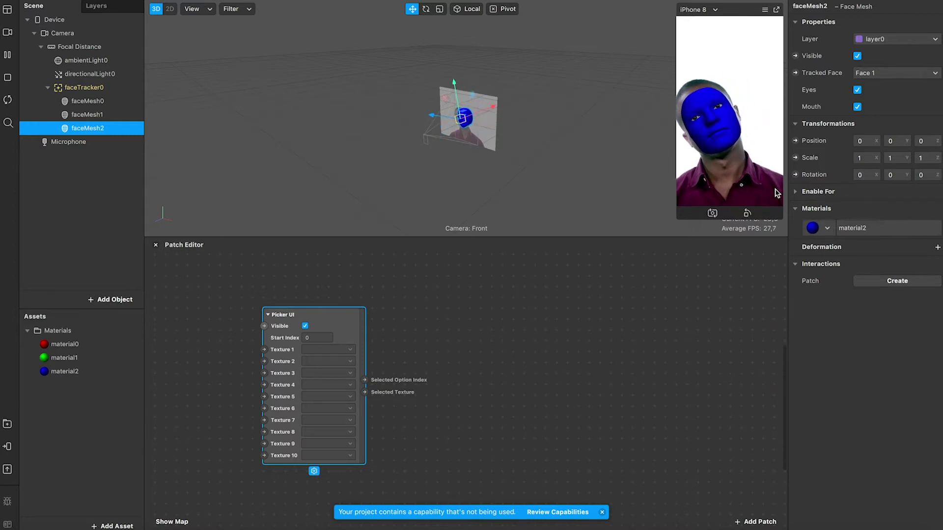
left_click(105, 185)
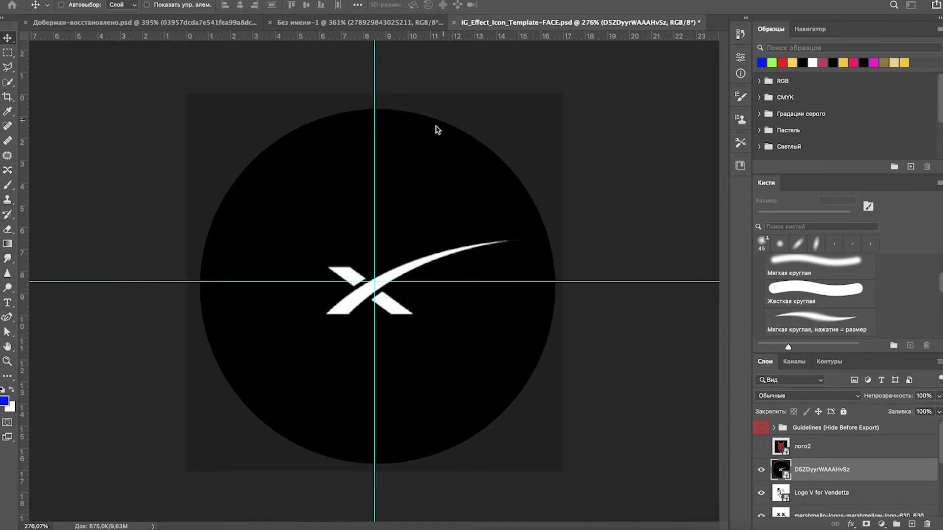
Create a new document 150 pixels wide and 150 pixels high.
key("ctrl+n")
left_click_drag(408, 43, 430, 49)
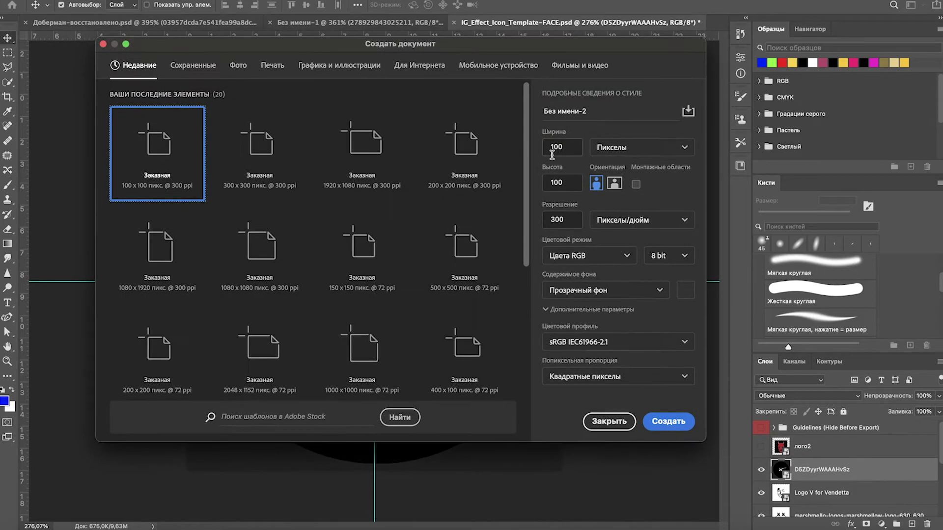
double_click(566, 147)
type("150")
key("Tab")
type("150")
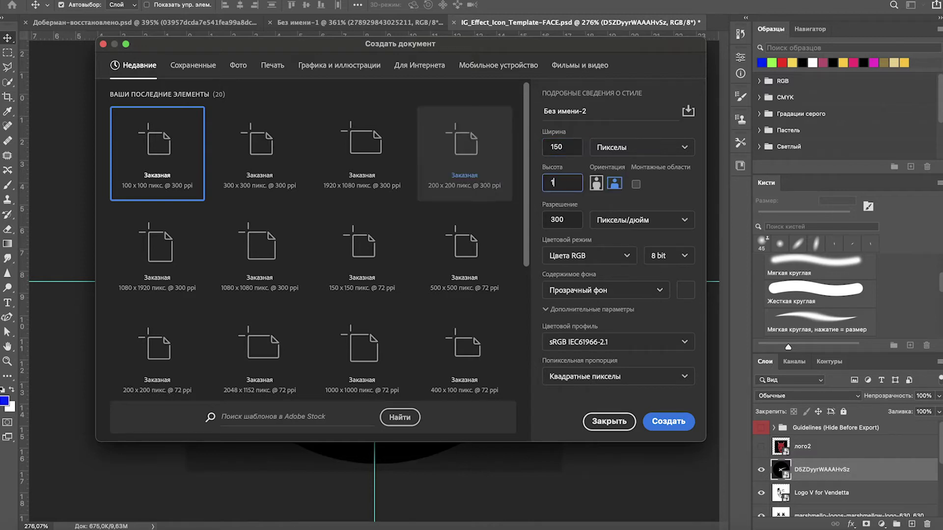
left_click(605, 148)
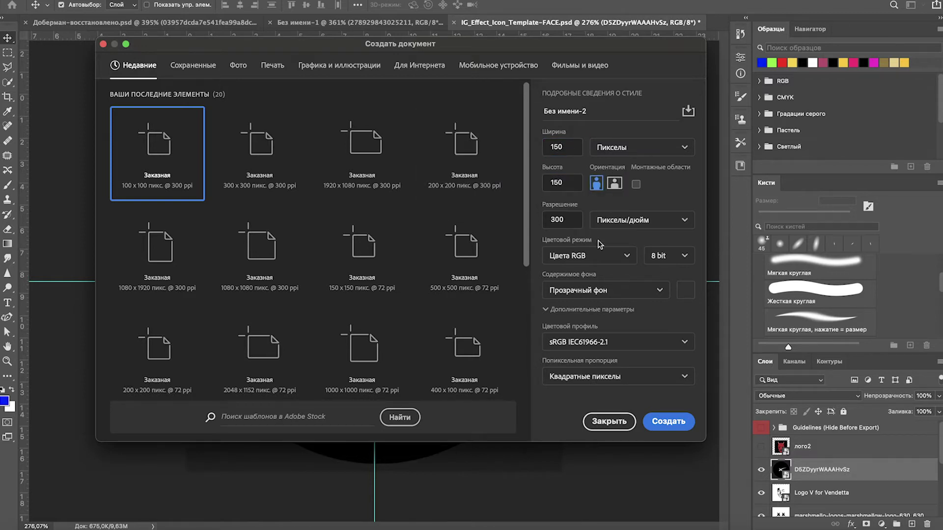
left_click(661, 422)
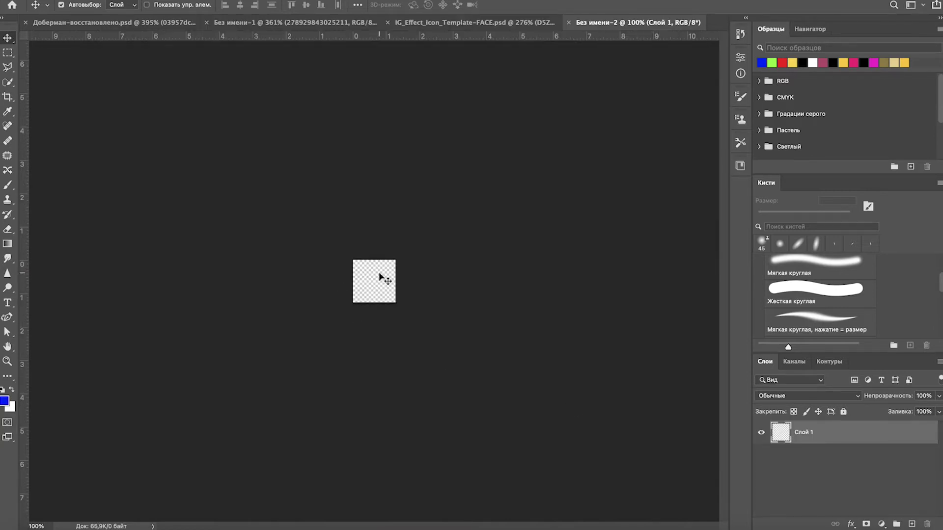
Set the foreground color to pure red (ff0000) and fill the whole canvas with it using the Paint Bucket.
scroll(381, 274, "up", 6, "alt")
scroll(380, 276, "up", 3, "alt")
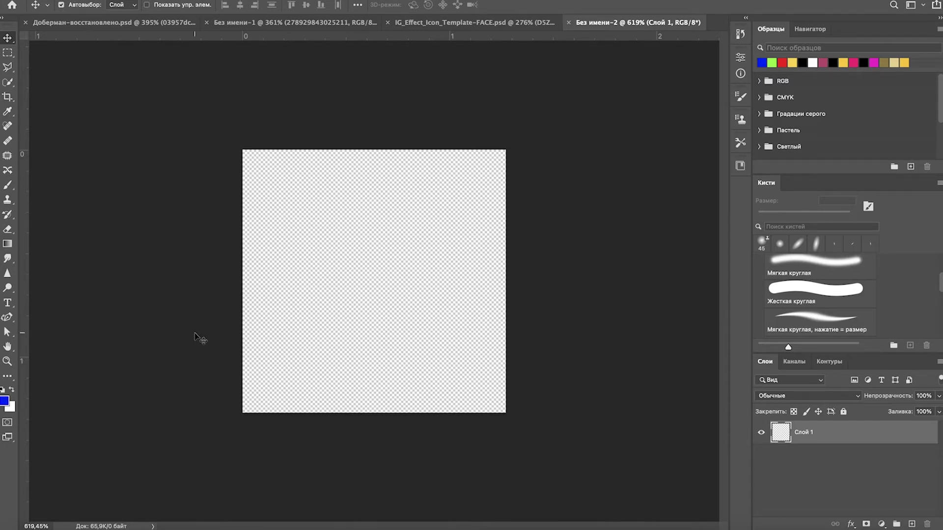
left_click(5, 401)
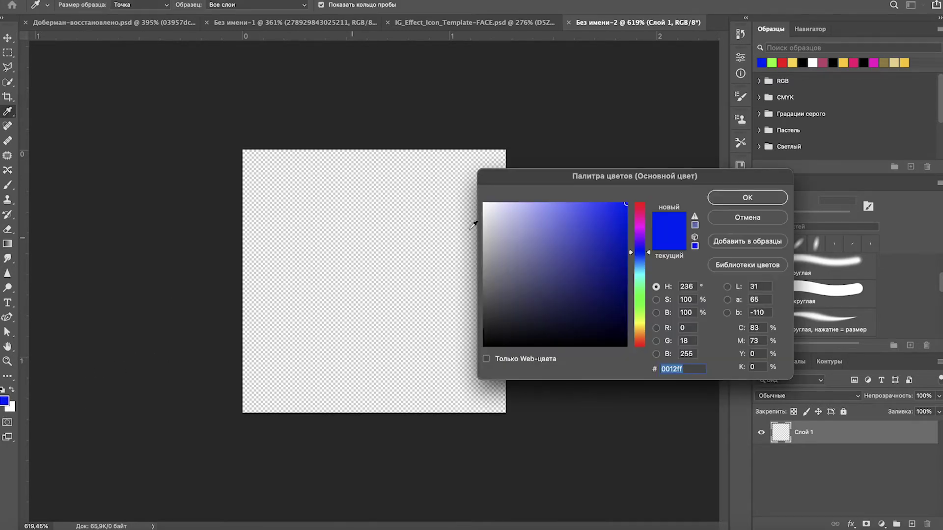
left_click_drag(648, 217, 648, 203)
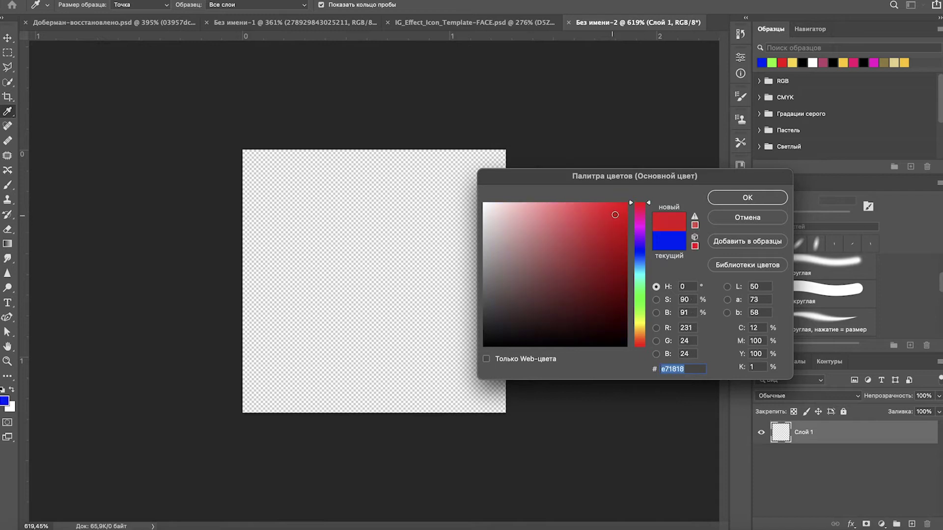
left_click(732, 199)
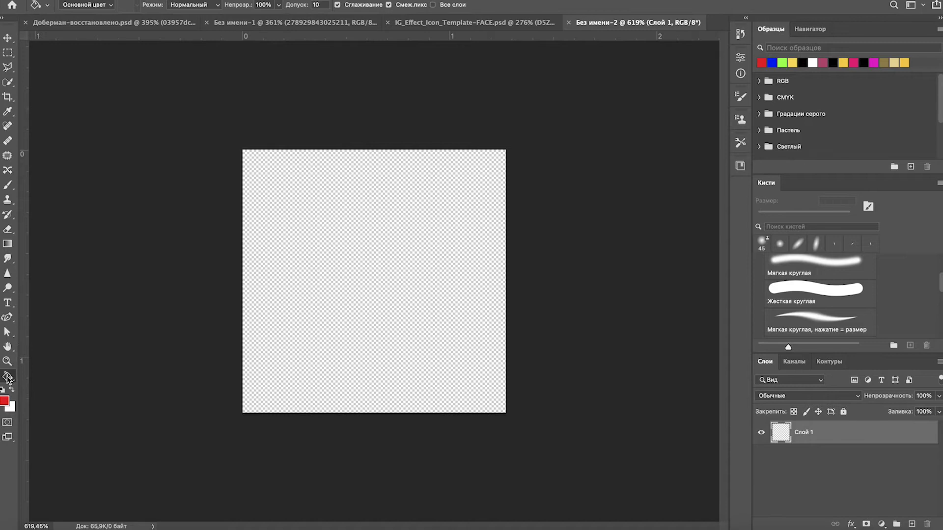
left_click(7, 377)
left_click(353, 278)
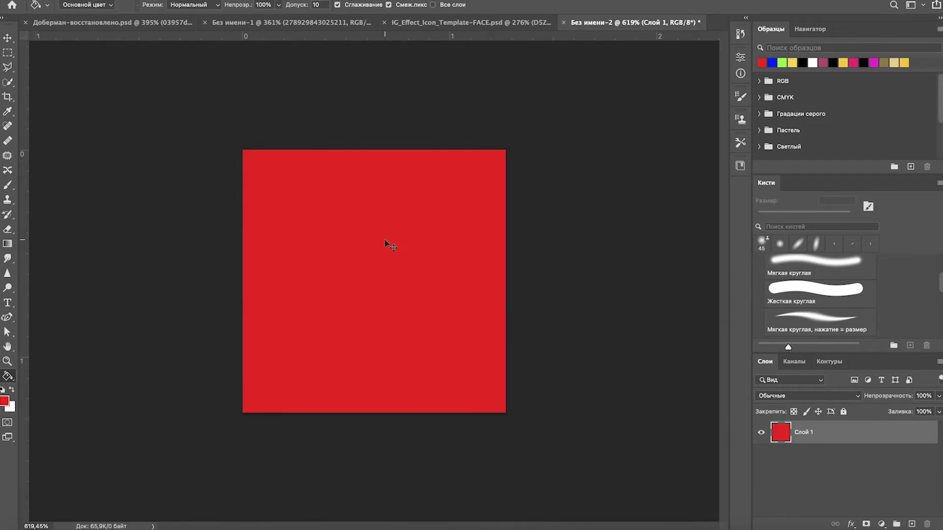
Save the red square as a JPEG named красныйjpg.jpg in the test folder, with the default JPEG options.
key("super+s")
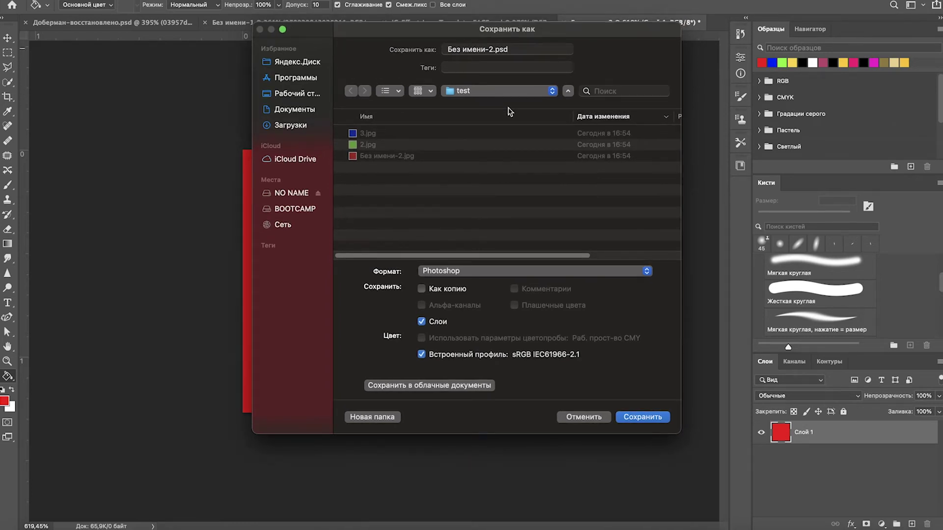
left_click(452, 272)
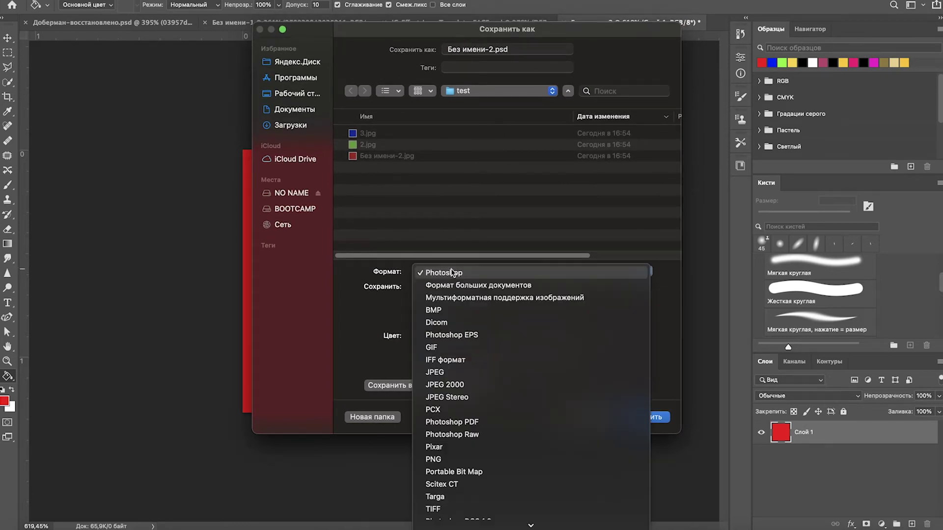
left_click(448, 376)
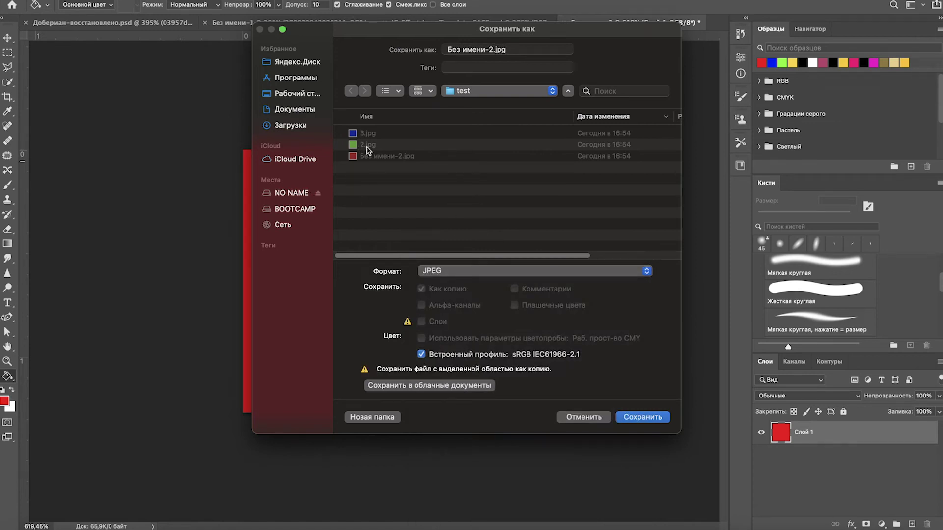
left_click(494, 49)
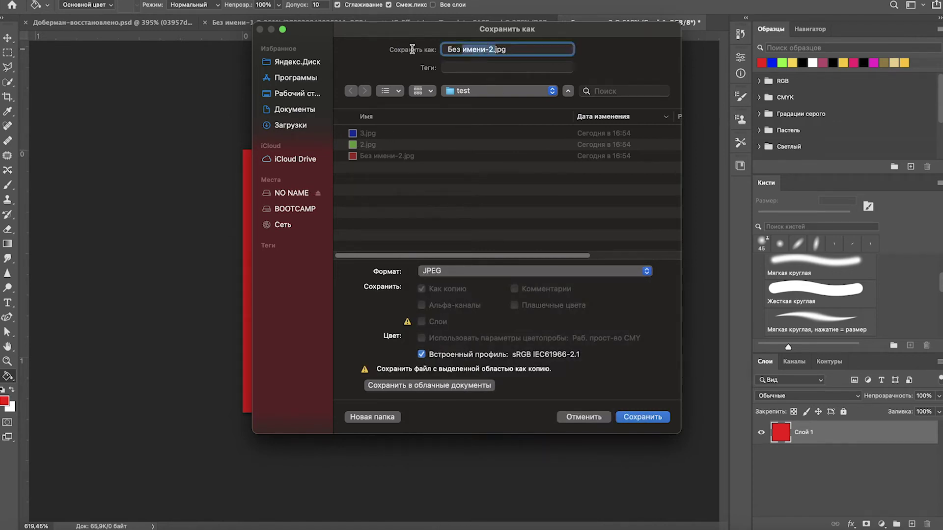
type("rh")
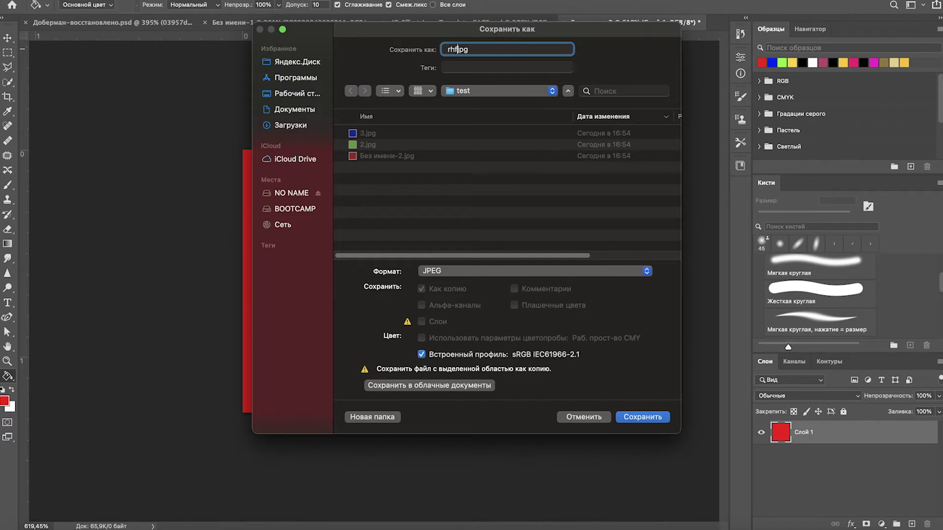
key("BackSpace")
key("BackSpace")
key("BackSpace")
key("BackSpace")
key("BackSpace")
key("BackSpace")
type("красный")
key("Return")
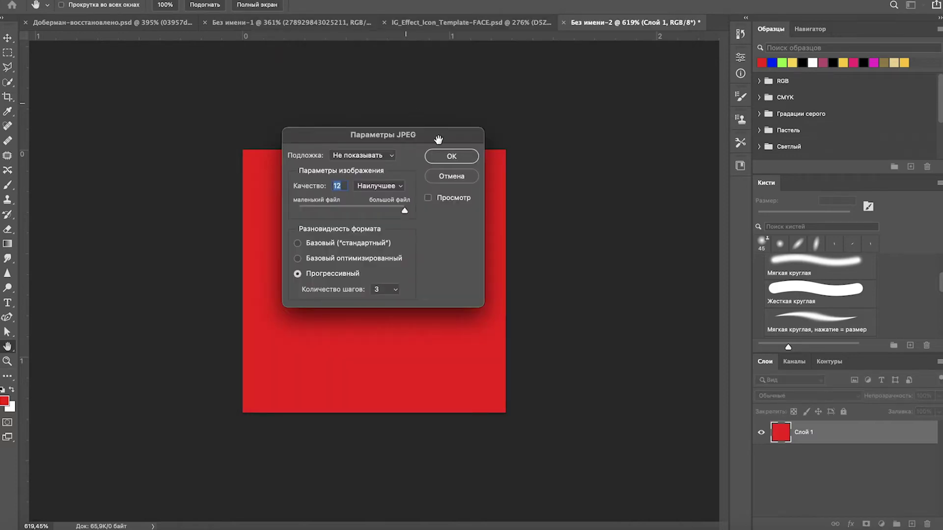
left_click(440, 156)
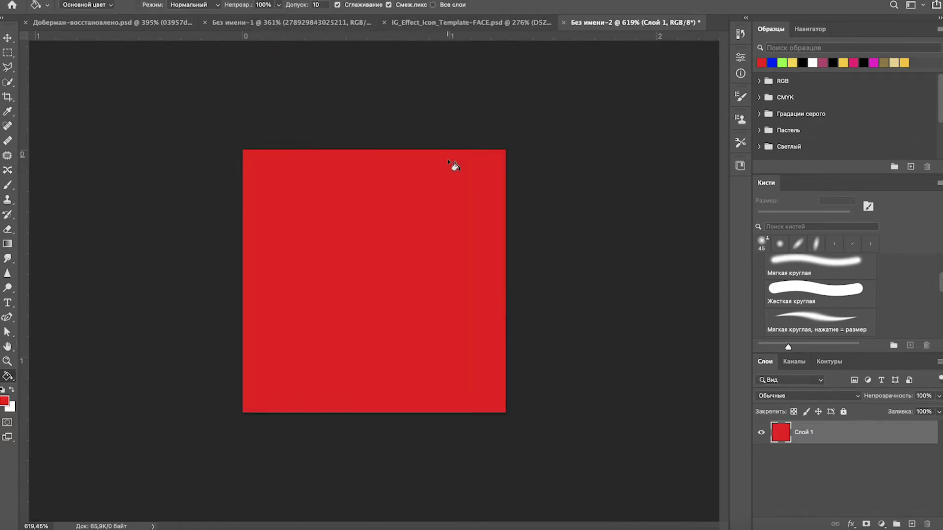
Change the foreground color to bright green (00ff24) and fill the canvas with it.
left_click(5, 401)
left_click_drag(533, 185, 533, 103)
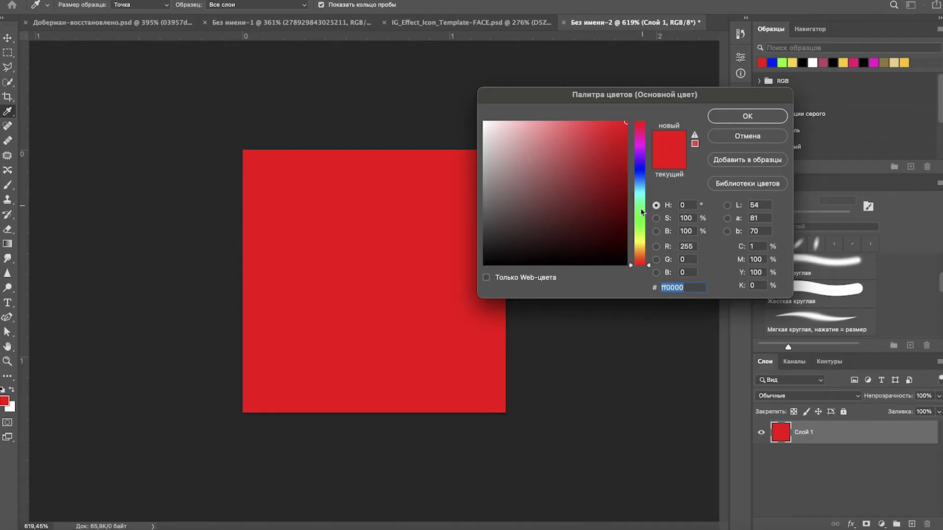
left_click(641, 213)
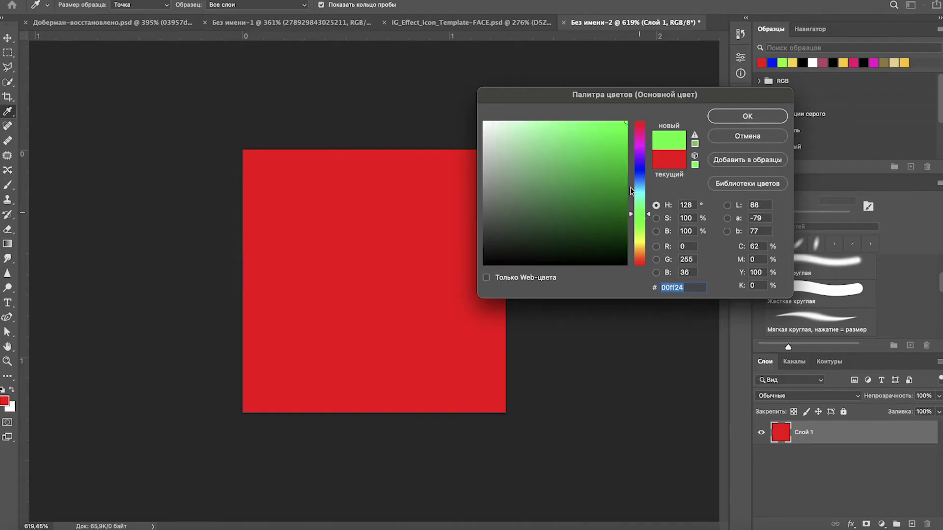
left_click(718, 117)
key("g")
left_click(383, 230)
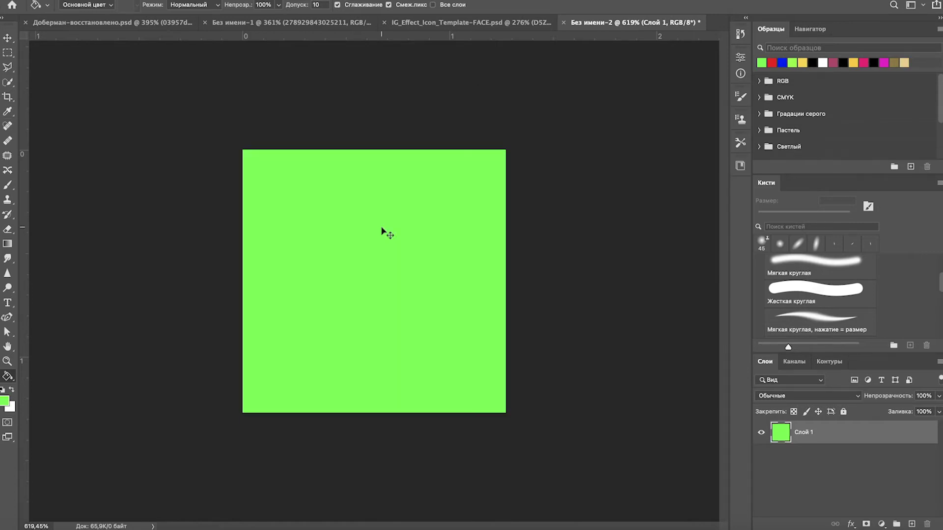
Save the green square as a JPEG named зеленый.jpg in the test folder, accepting the default JPEG options.
key("super+s")
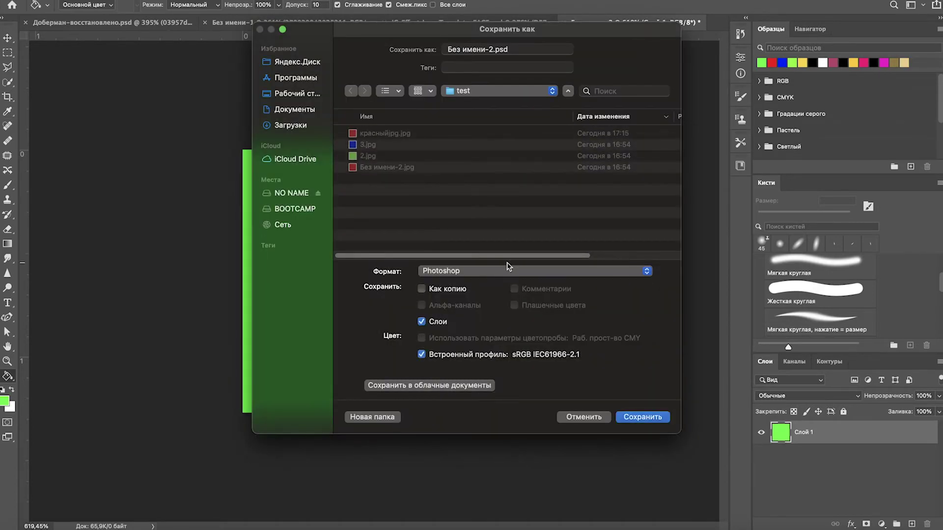
left_click(499, 271)
left_click(498, 375)
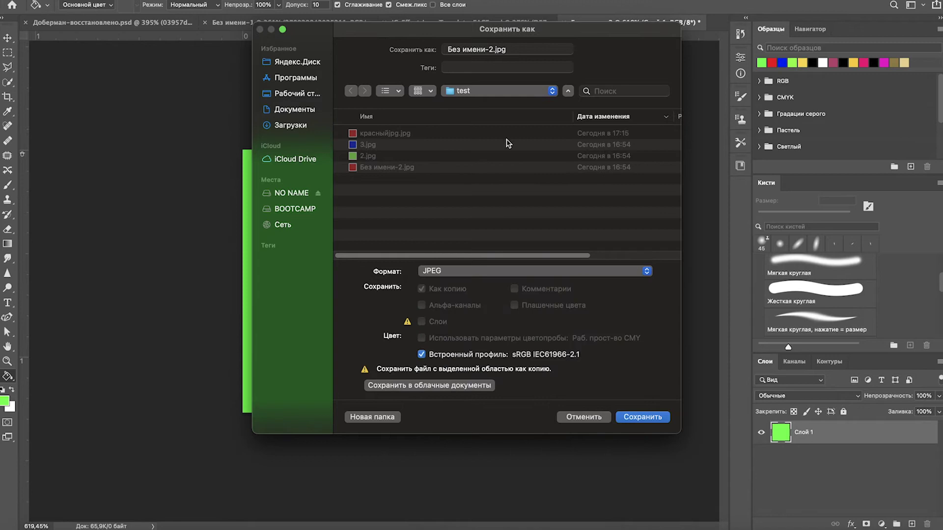
type("зеленый")
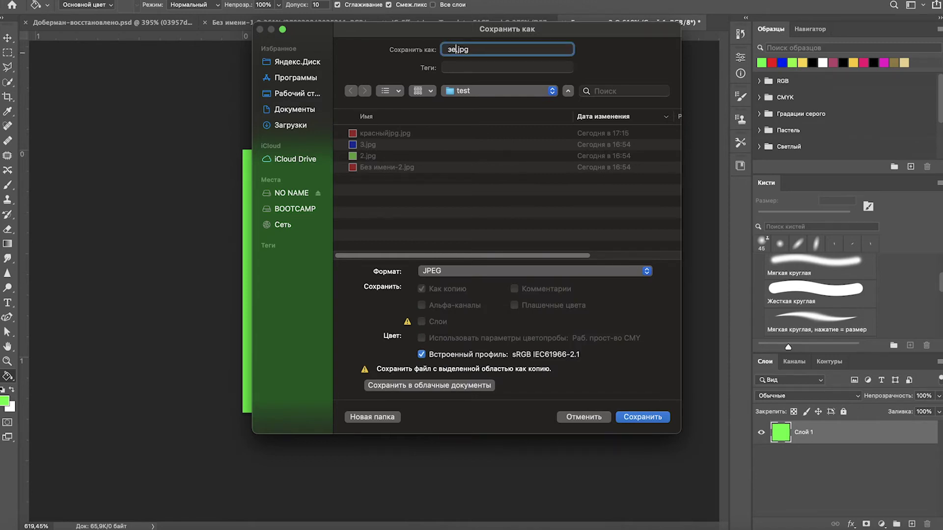
key("Return")
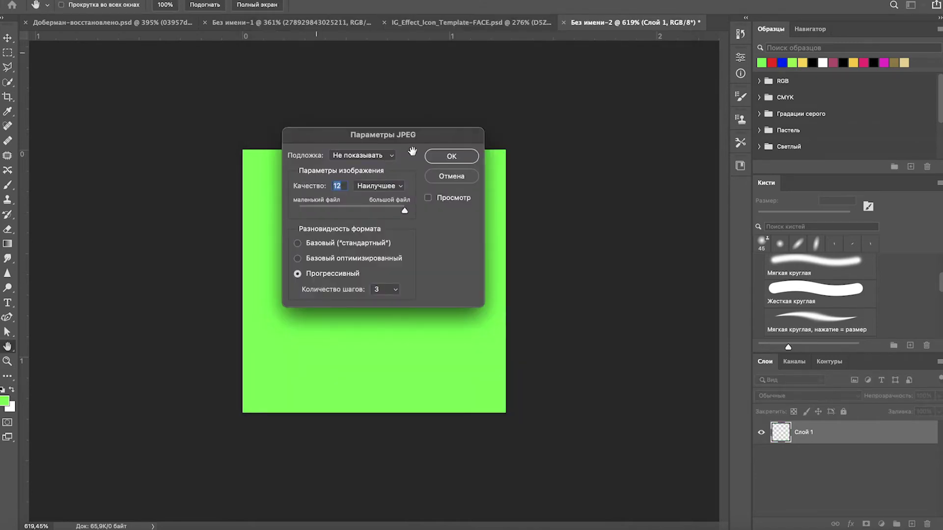
key("Return")
Change the foreground color to blue (0600ff) and fill the canvas with it.
key("g")
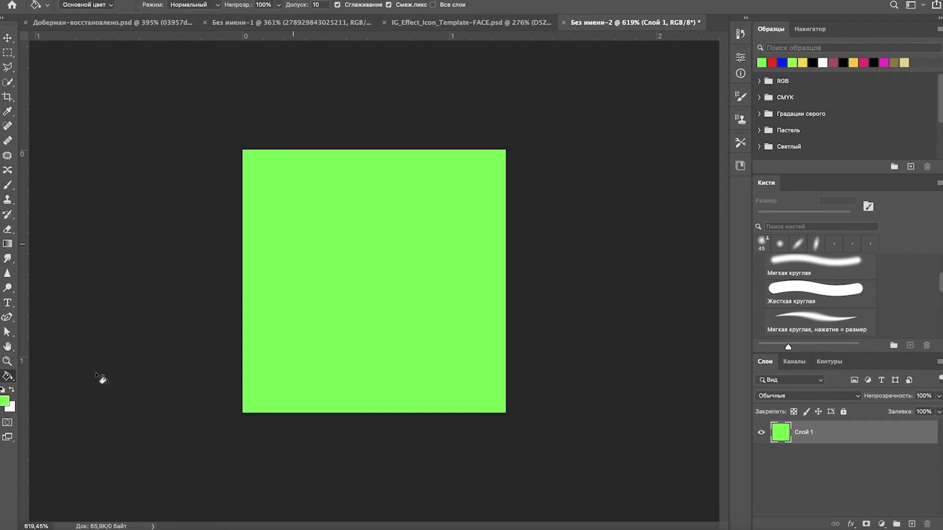
left_click(5, 402)
left_click(639, 168)
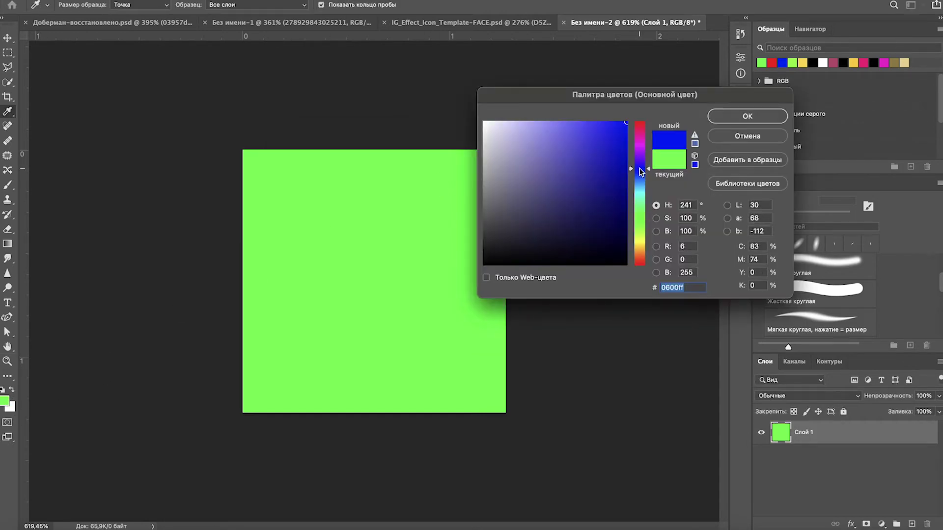
left_click(745, 117)
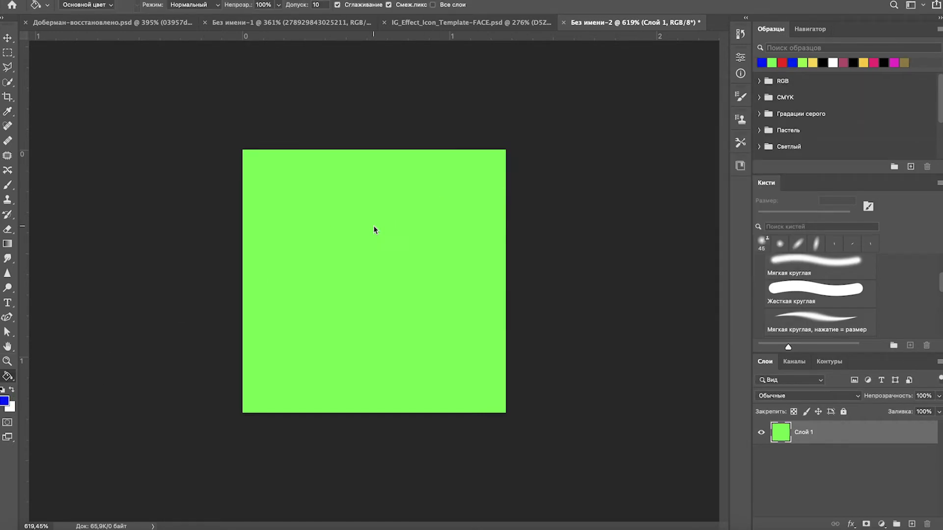
left_click(374, 229)
Save the blue square as a JPEG named синий.jpg in the test folder.
key("super+shift+s")
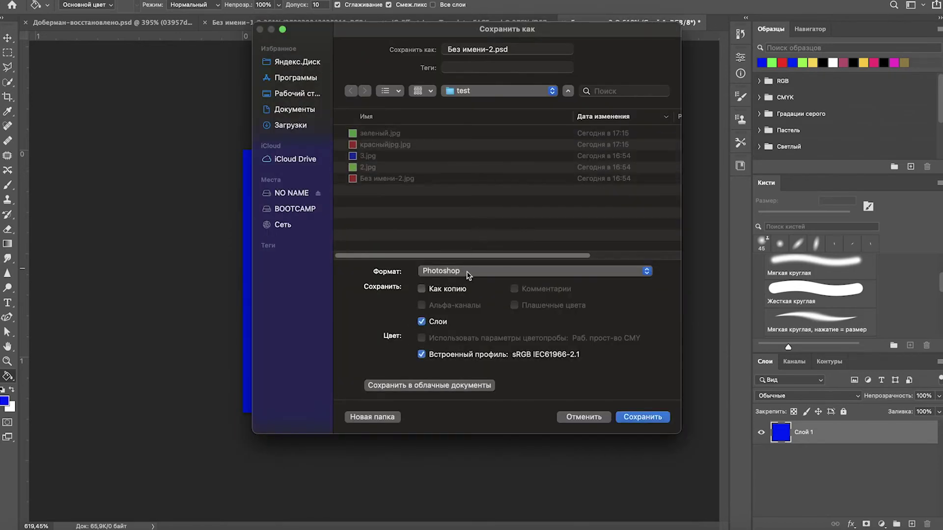
left_click(469, 273)
left_click(451, 376)
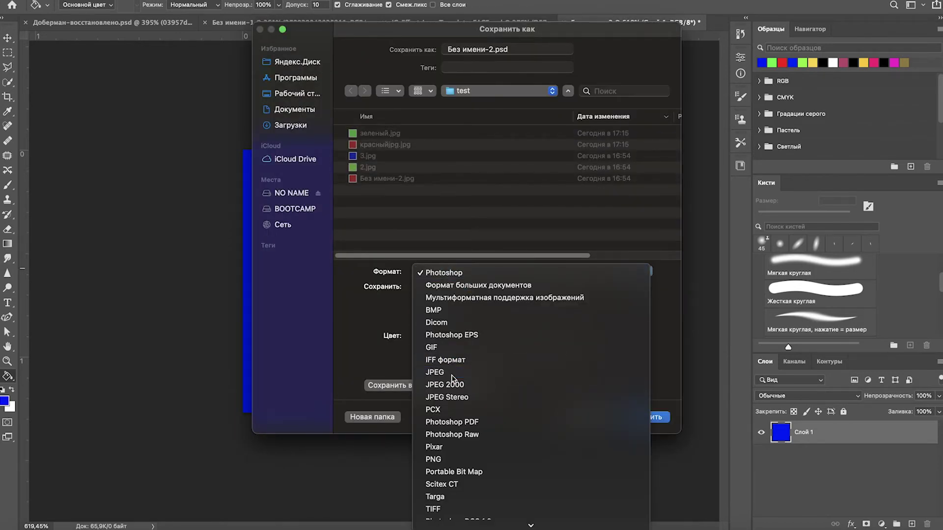
key("BackSpace")
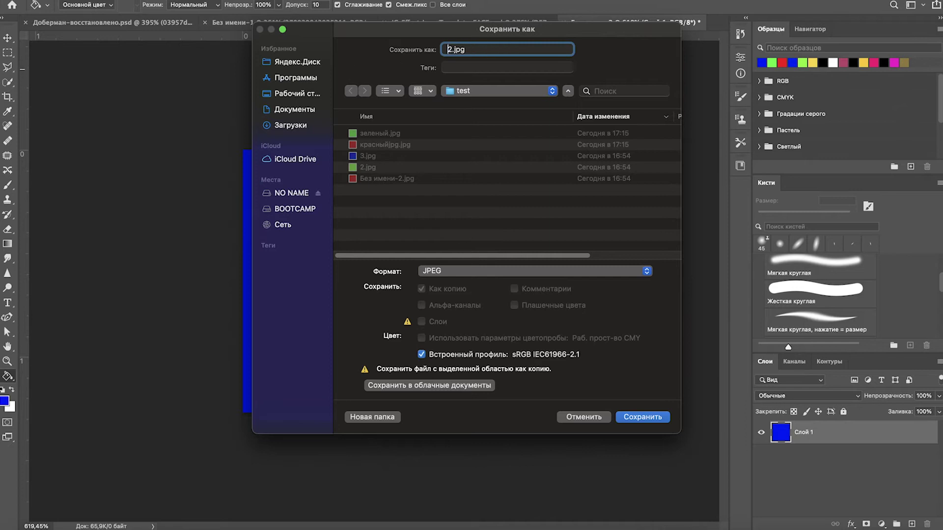
type("синий")
key("Return")
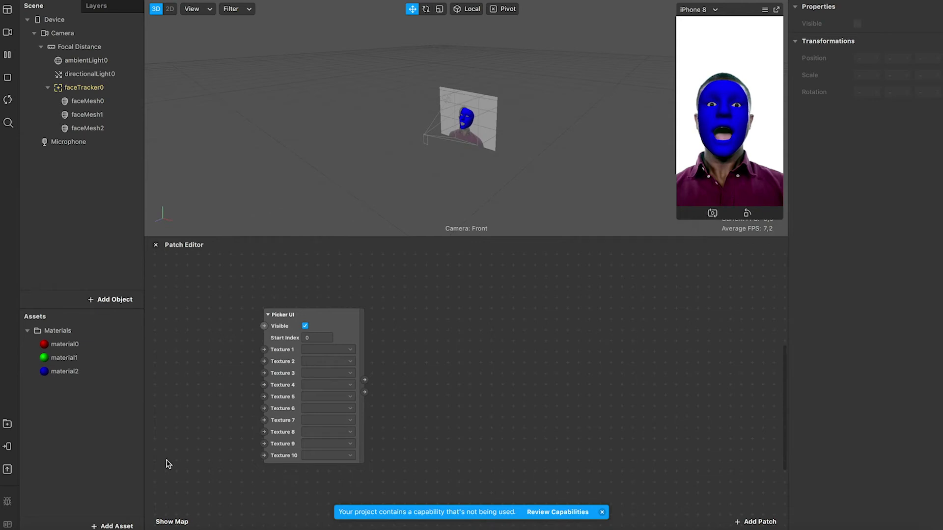
Import красныйjpg.jpg, зеленый.jpg and синий.jpg from the test folder as textures and set all three to no compression.
left_click(114, 527)
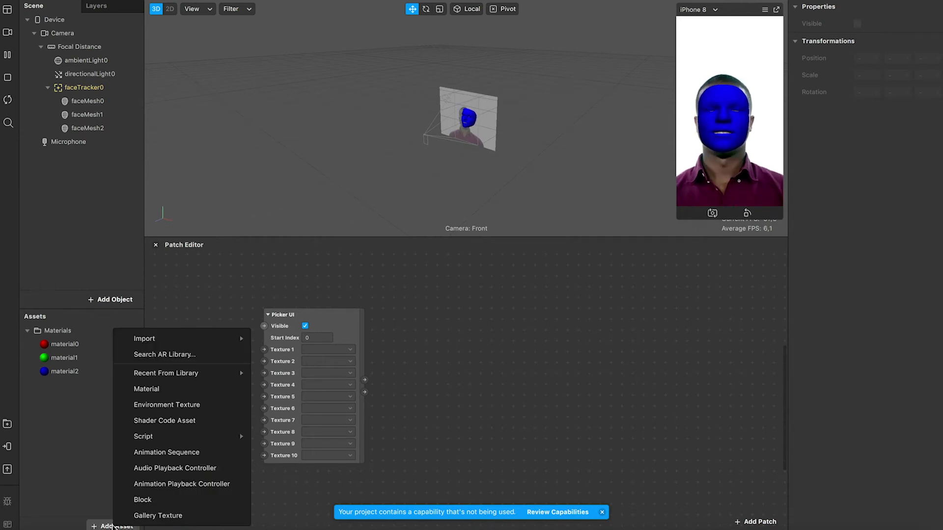
left_click(113, 526)
left_click(115, 526)
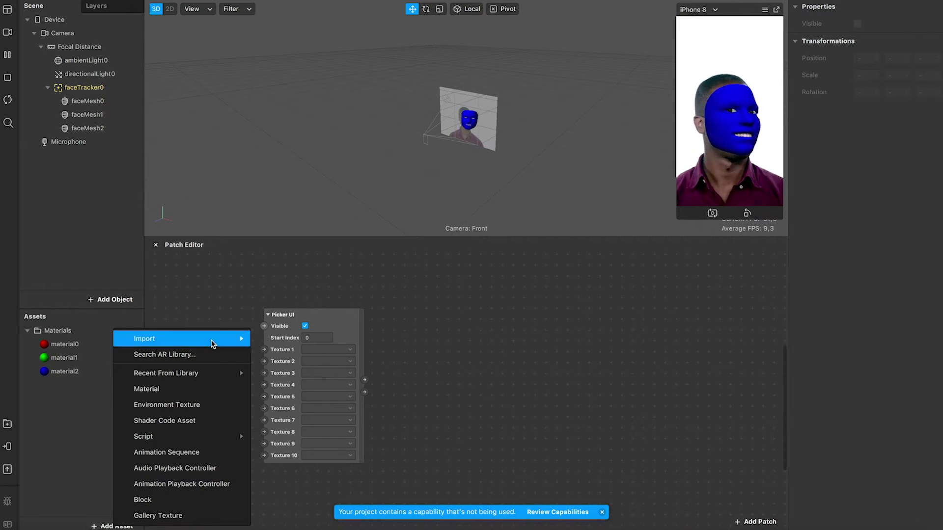
mouse_move(212, 341)
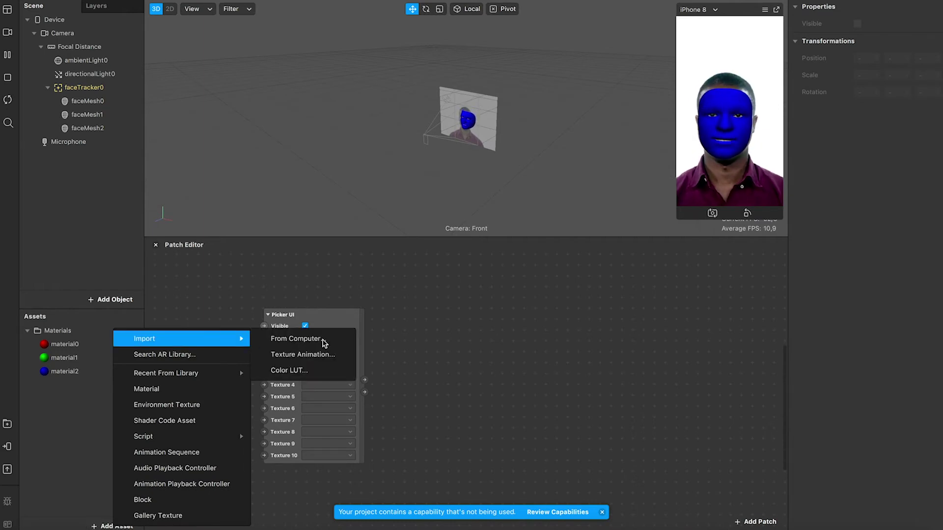
left_click(293, 344)
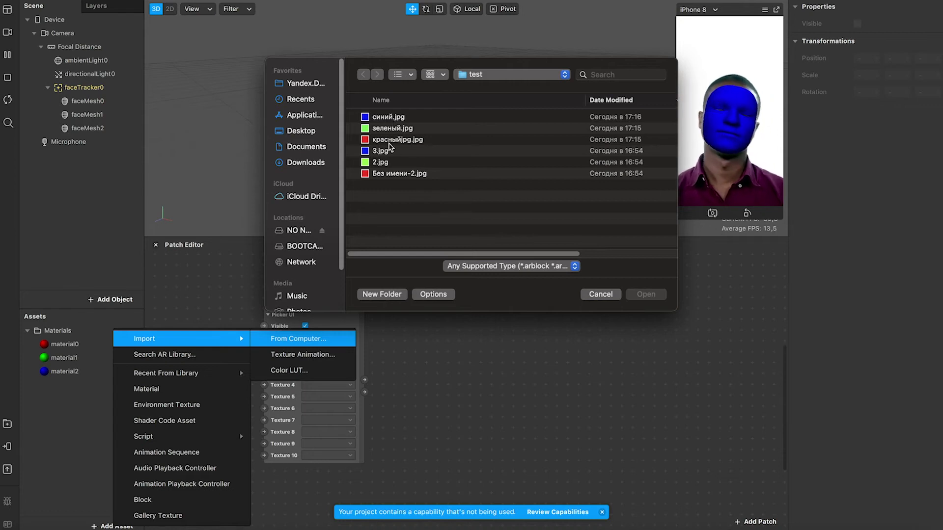
left_click(388, 143)
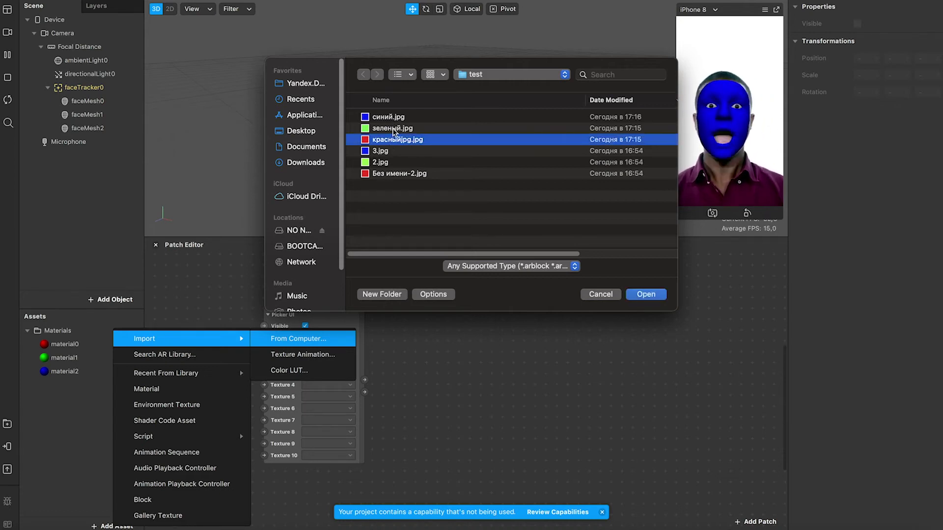
left_click(393, 128, "shift")
left_click(393, 118, "shift")
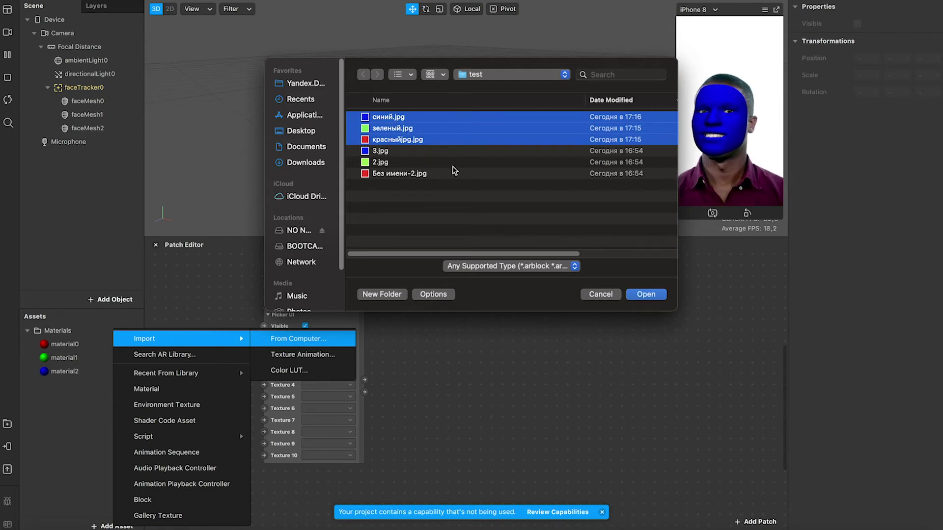
left_click(646, 294)
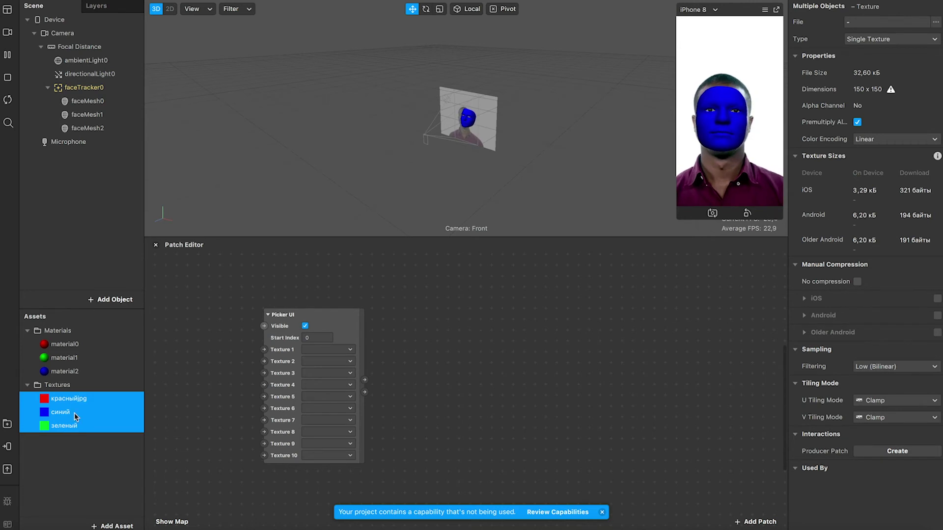
left_click(857, 283)
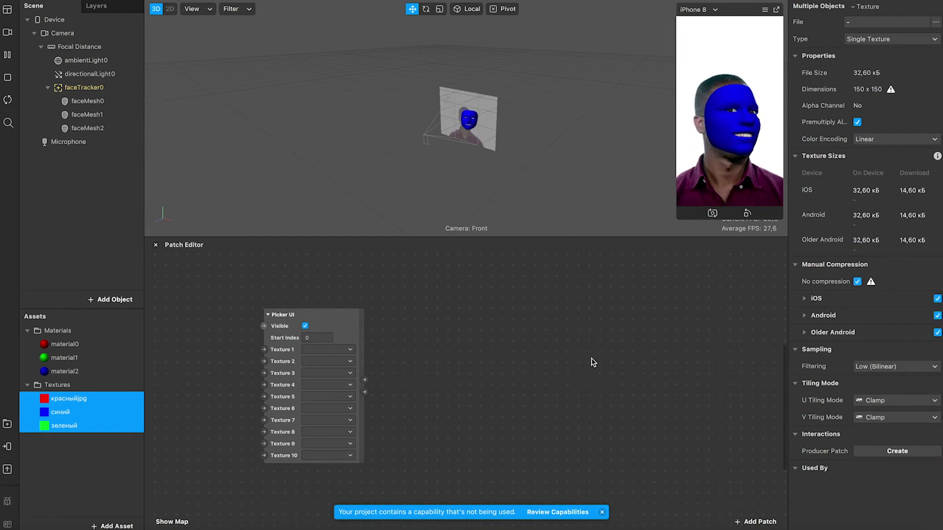
left_click_drag(356, 319, 441, 325, "alt")
left_click_drag(334, 318, 289, 262, "alt")
left_click_drag(383, 329, 449, 325)
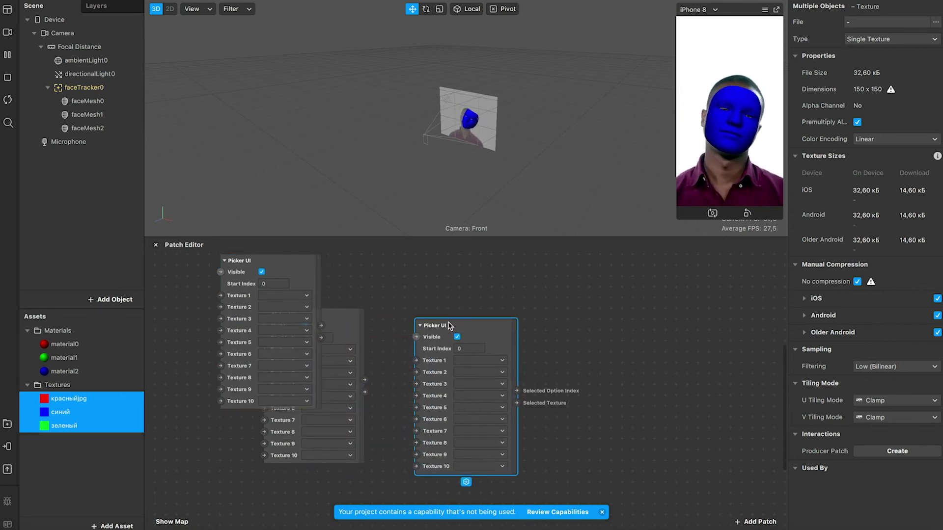
left_click_drag(302, 271, 364, 279)
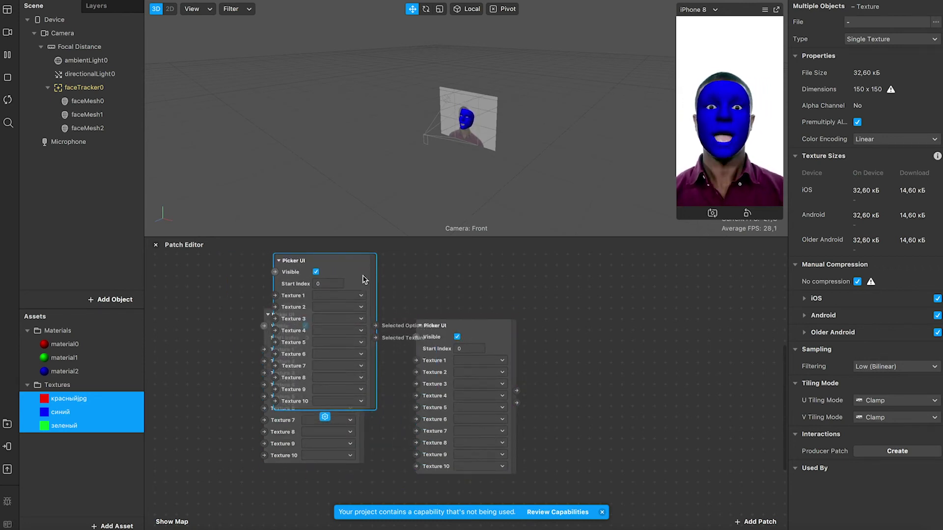
key("BackSpace")
left_click(472, 332)
key("BackSpace")
left_click_drag(351, 329, 343, 312)
left_click(409, 317)
scroll(408, 317, "down", 2)
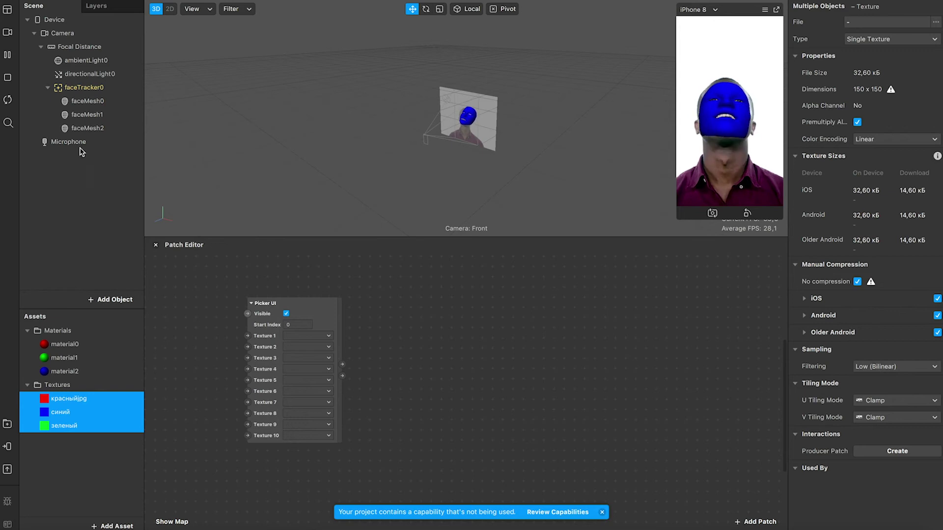
Create Visible patches for faceMesh0, faceMesh1 and faceMesh2 and arrange them in a column well clear of the Picker UI patch.
left_click(96, 101)
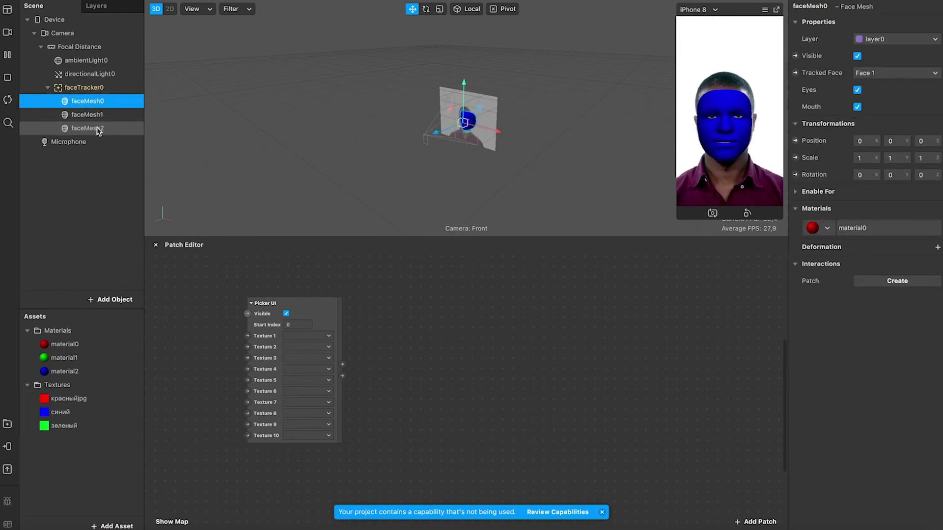
left_click(97, 129, "shift")
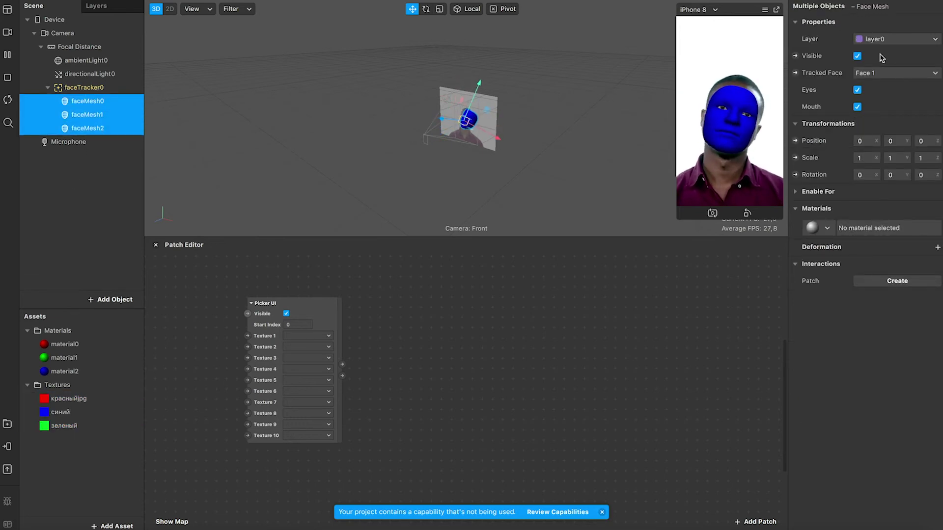
left_click(796, 56)
left_click_drag(487, 406, 507, 290)
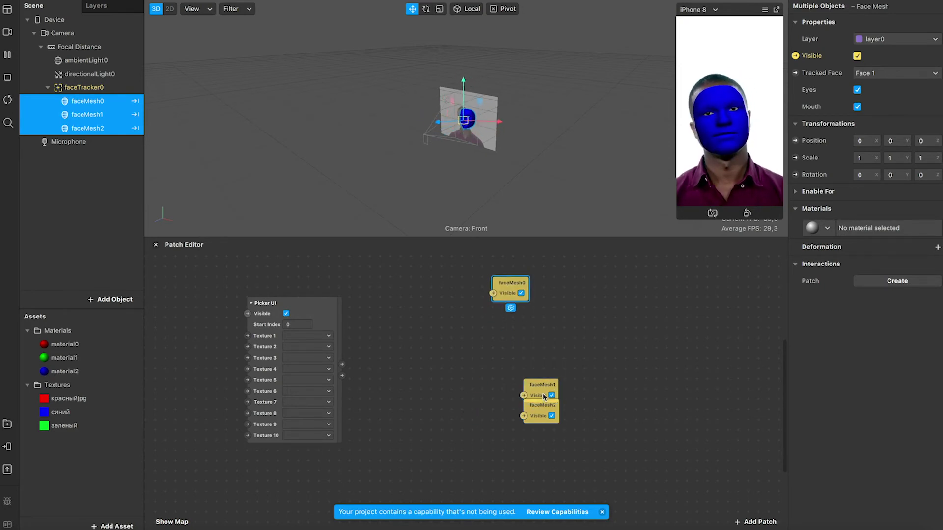
left_click_drag(544, 397, 512, 340)
left_click_drag(540, 407, 508, 376)
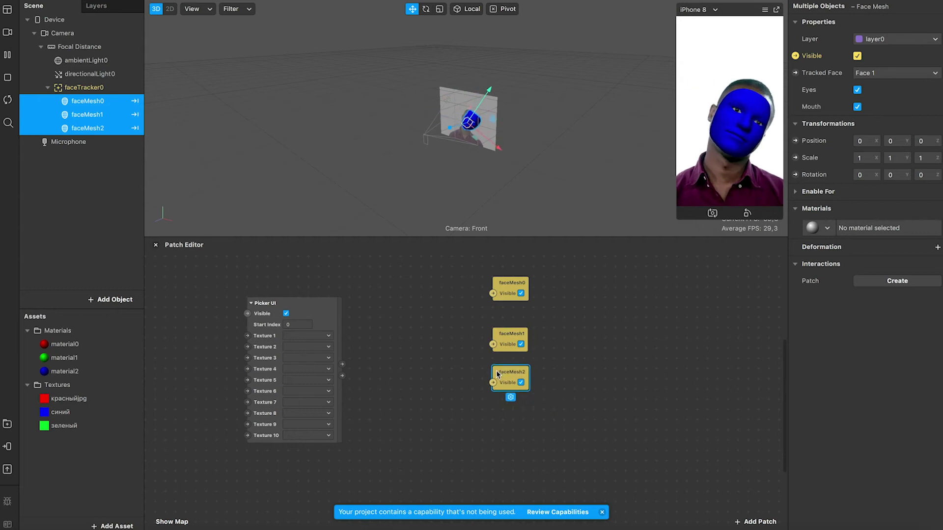
left_click_drag(540, 423, 615, 280)
left_click(505, 282)
Add an Equals Exactly patch between the Picker UI patch and the face mesh patches.
double_click(397, 293)
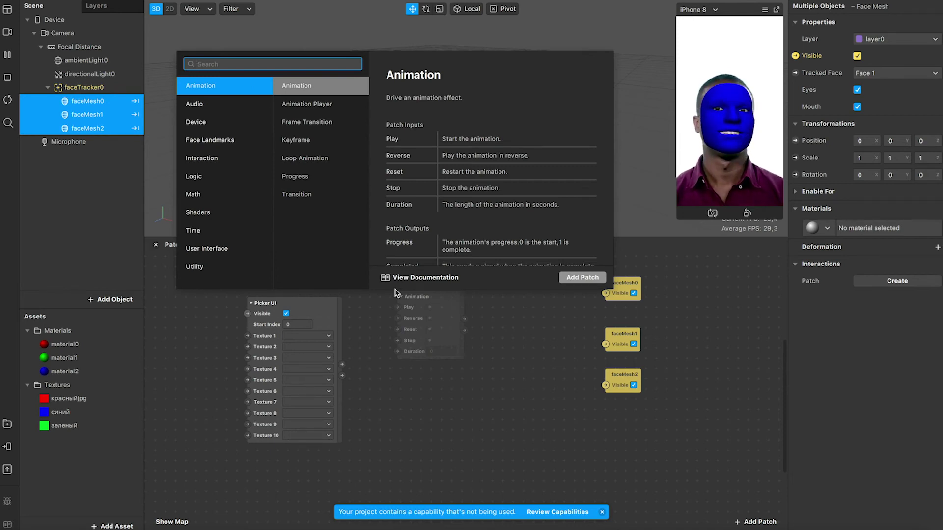
type("yu")
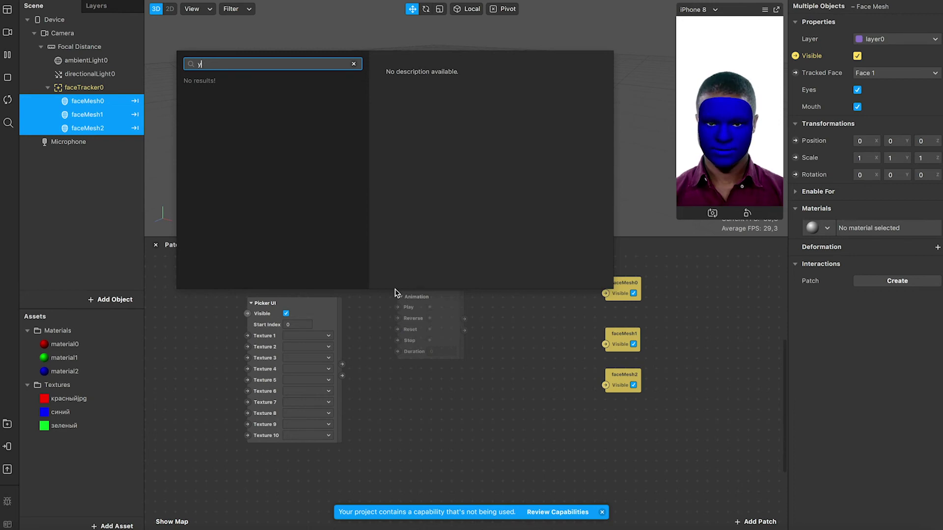
key("BackSpace")
type("ex")
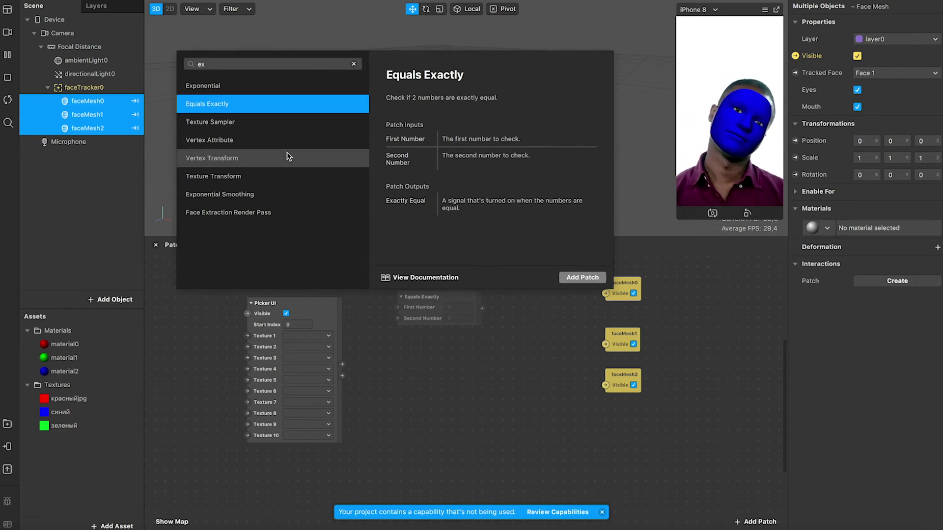
left_click(583, 278)
left_click(455, 296)
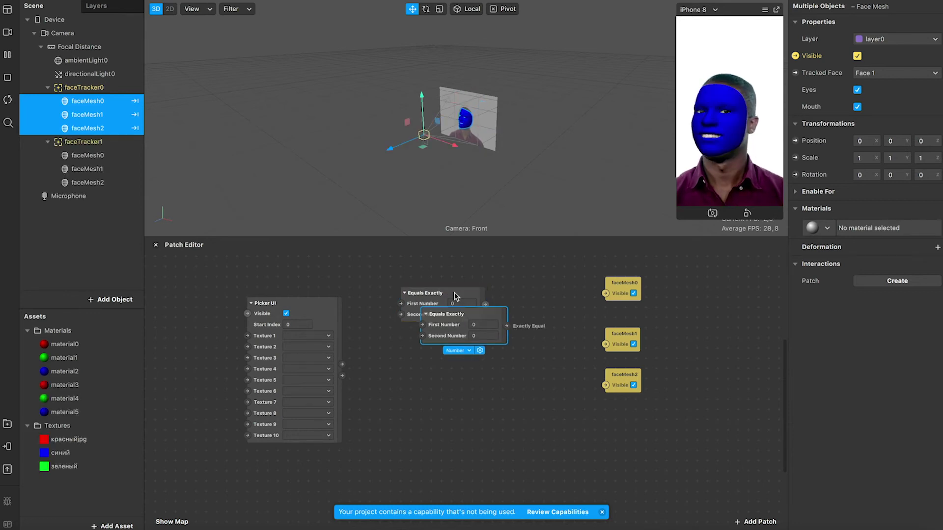
left_click(490, 265)
left_click(121, 228)
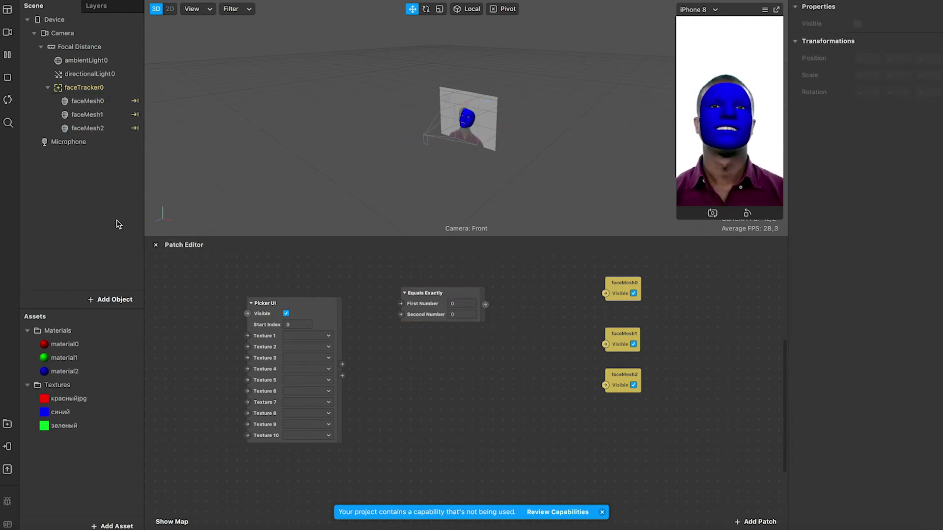
Duplicate the Equals Exactly patch twice and stack the three patches vertically between Picker UI and the face meshes.
left_click_drag(436, 295, 437, 382)
key("ctrl+c")
key("ctrl+v")
key("ctrl+v")
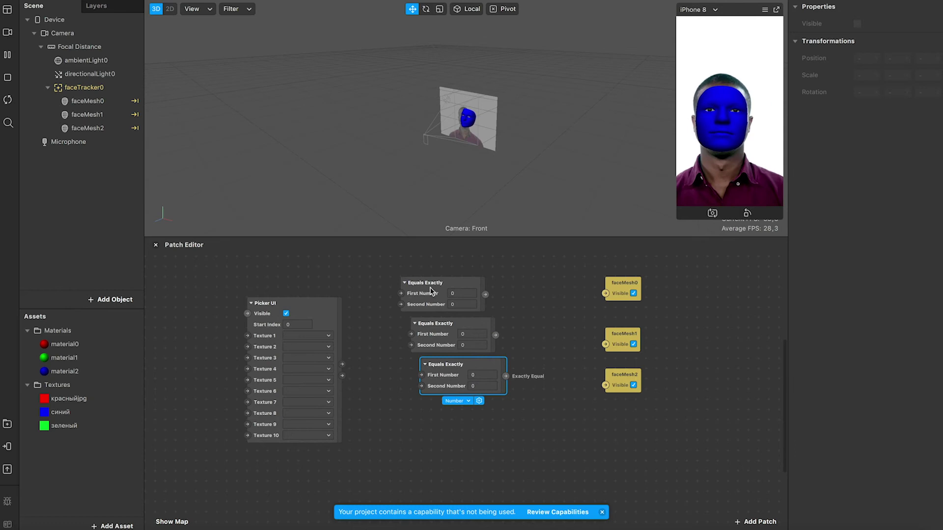
left_click_drag(430, 290, 440, 281)
left_click_drag(456, 368, 456, 378)
left_click(447, 339)
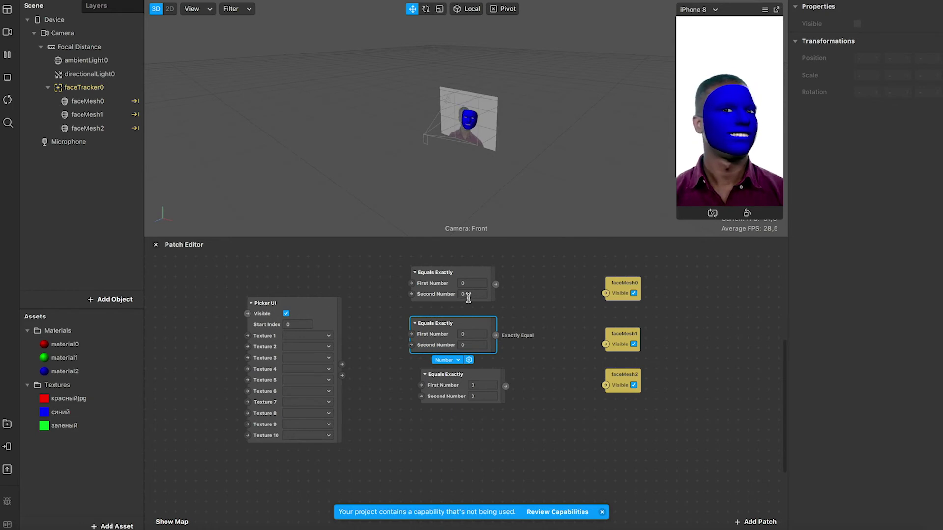
Set Second Number to 1 in the middle Equals Exactly patch and to 2 in the lowest one.
left_click(472, 345)
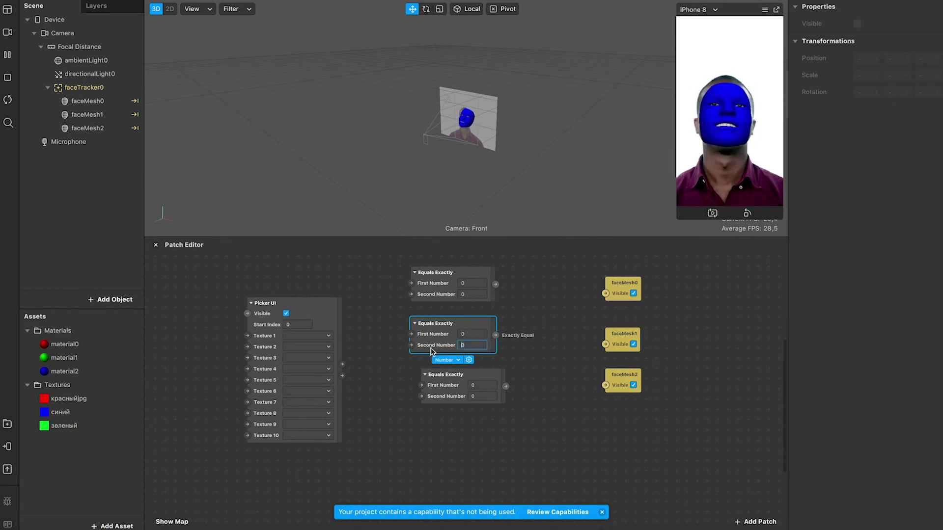
left_click(474, 396)
type("2")
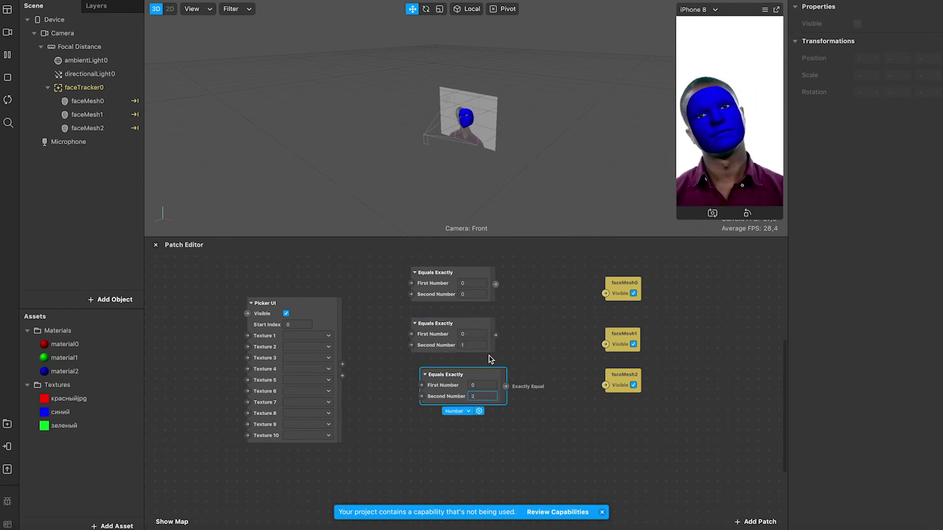
left_click(488, 351)
Connect Picker UI's Selected Option Index to the First Number of all three Equals Exactly patches.
left_click_drag(342, 365, 411, 283)
left_click_drag(343, 368, 411, 335)
left_click_drag(343, 366, 449, 377)
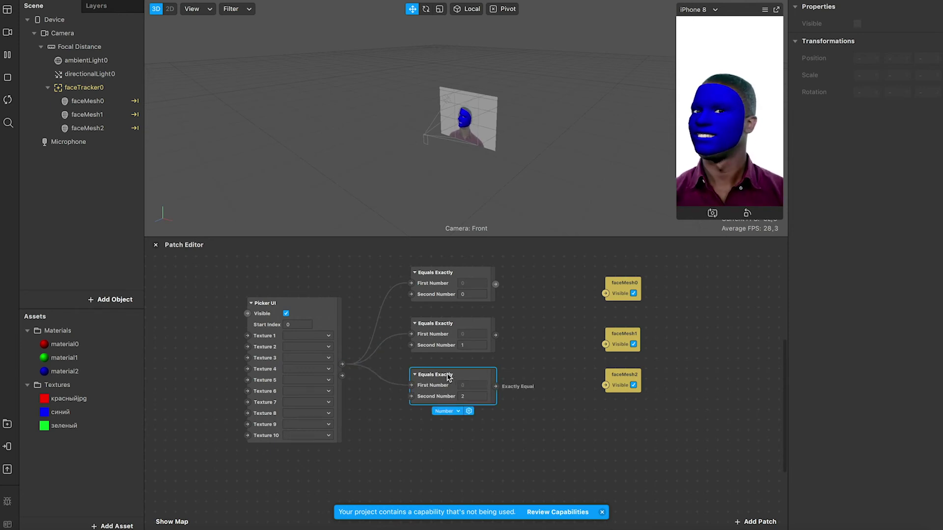
Connect the Equals Exactly outputs for 0, 1 and 2 to the Visible inputs of faceMesh0, faceMesh1 and faceMesh2 respectively.
left_click_drag(496, 284, 605, 293)
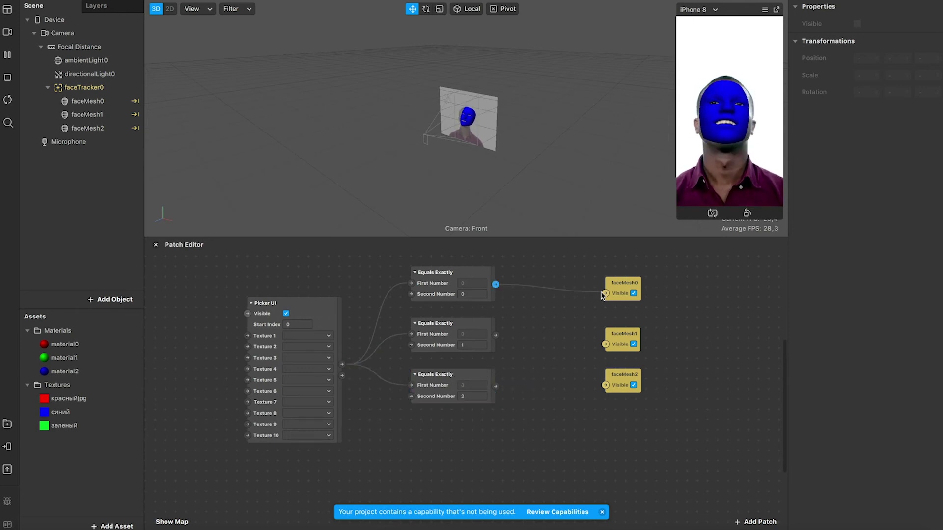
left_click_drag(495, 335, 605, 344)
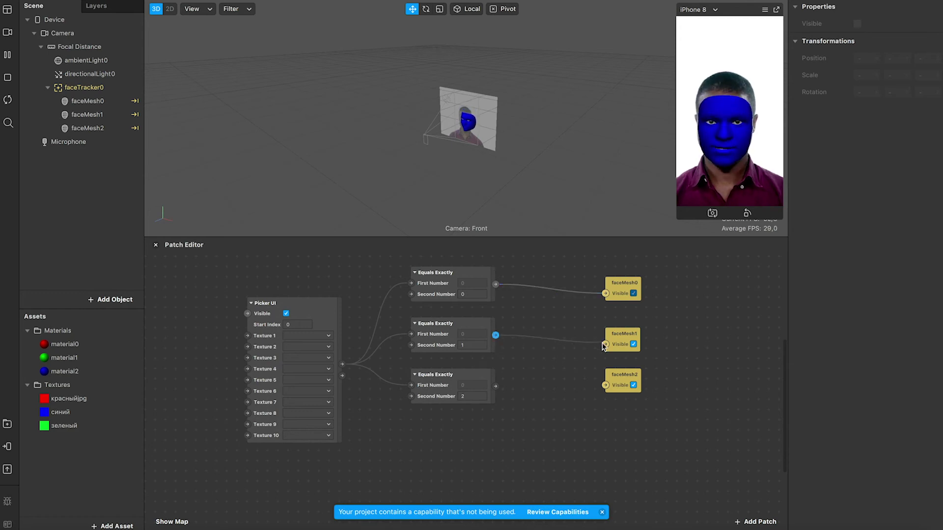
left_click_drag(496, 386, 604, 386)
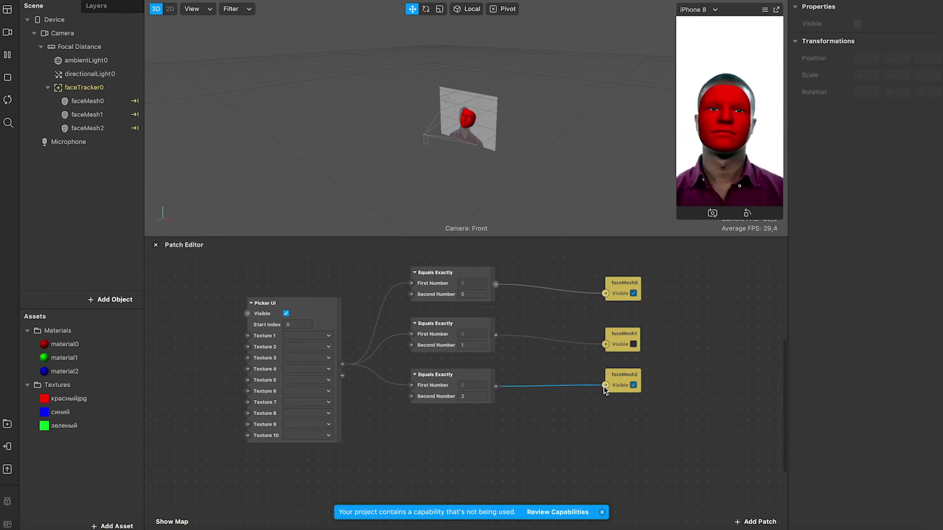
left_click(667, 351)
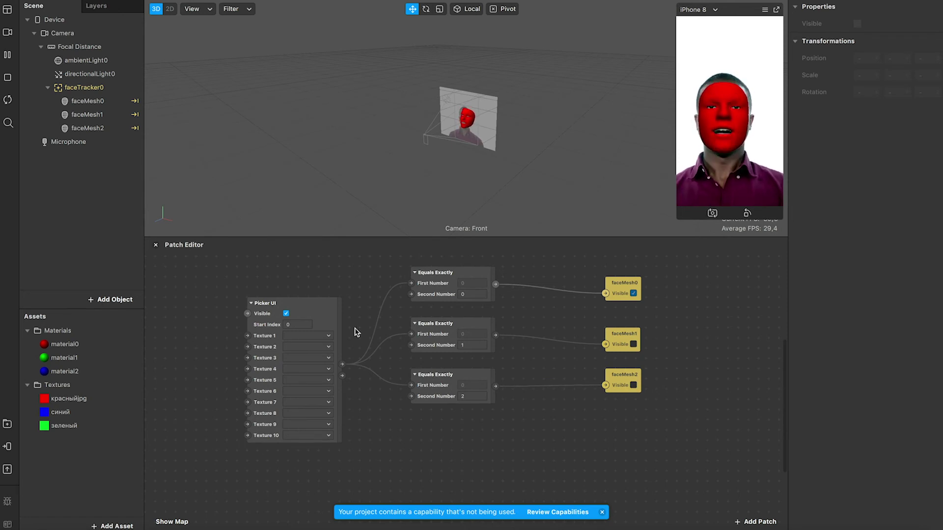
Assign красныйjpg, зеленый and синий to Texture 1, 2 and 3 of the Picker UI patch, and restart the effect preview.
left_click_drag(308, 315, 298, 316)
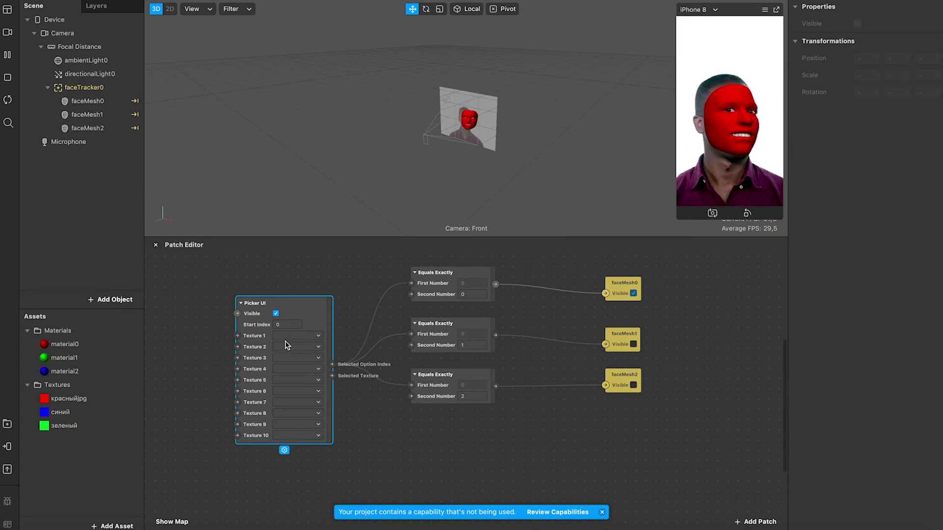
left_click(297, 338)
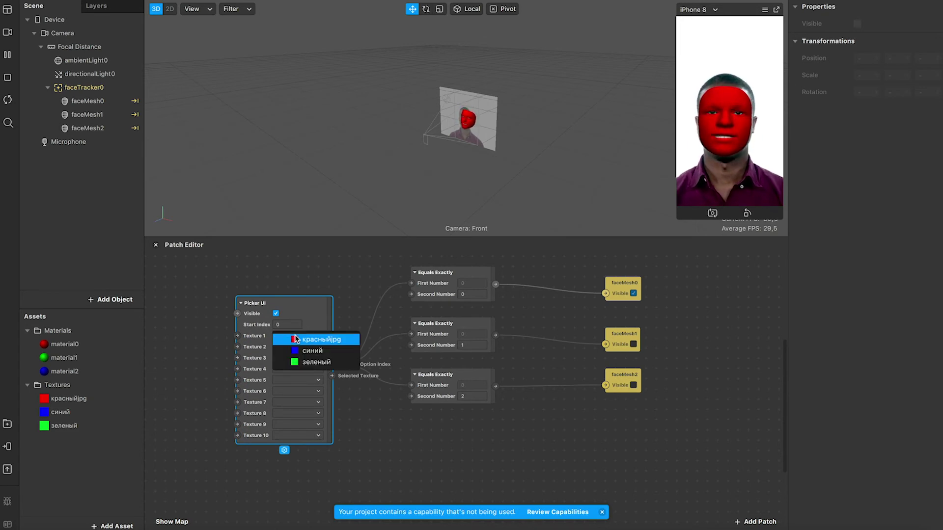
left_click(309, 340)
left_click(296, 347)
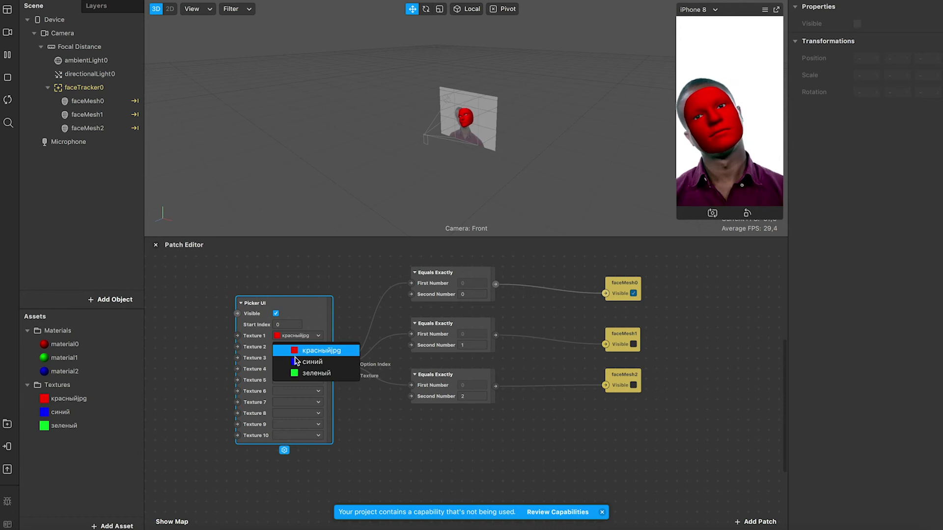
left_click(297, 373)
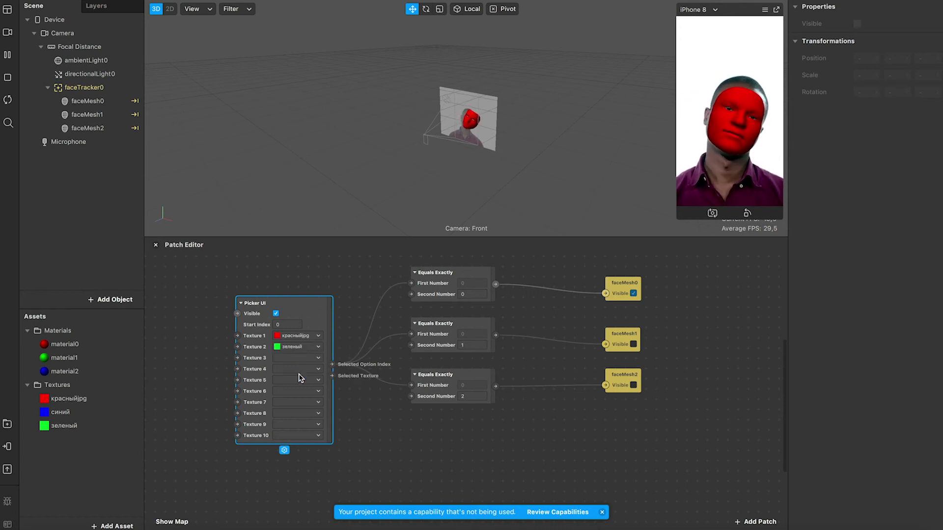
left_click(299, 358)
left_click(303, 373)
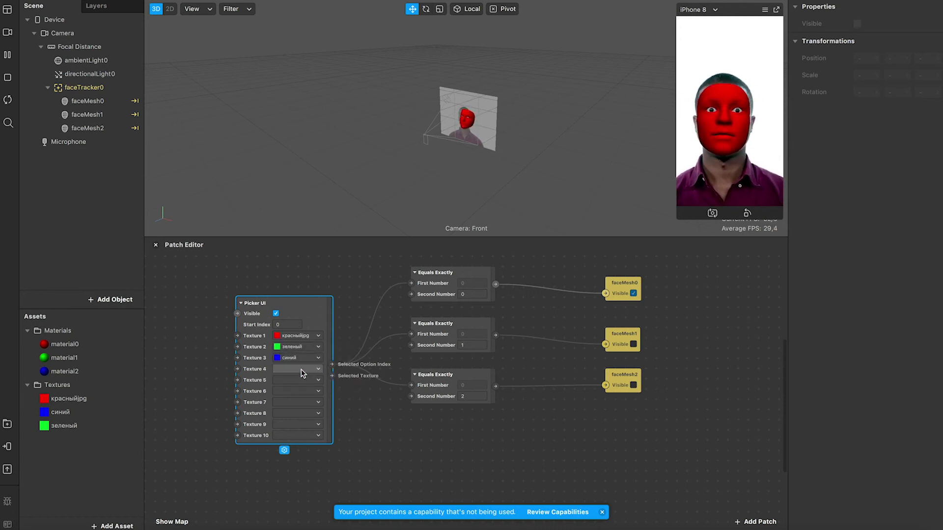
left_click(10, 104)
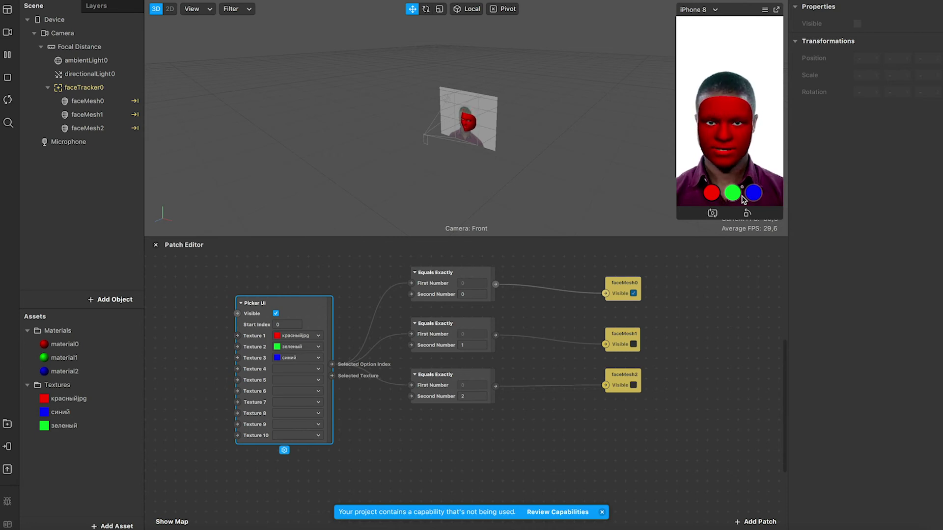
Enable Simulate Touch for the device preview and test the picker by switching between its green, blue and red options.
left_click(765, 10)
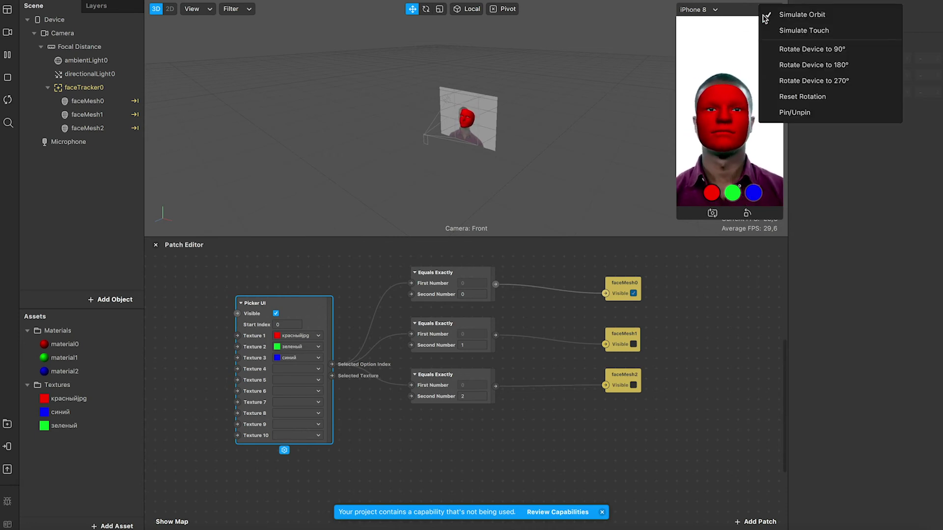
left_click(791, 29)
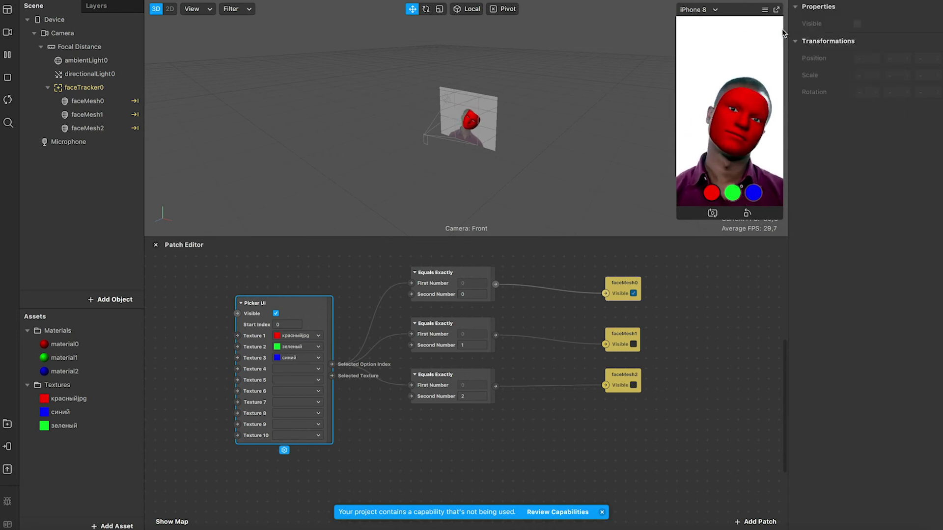
left_click(732, 194)
left_click(755, 195)
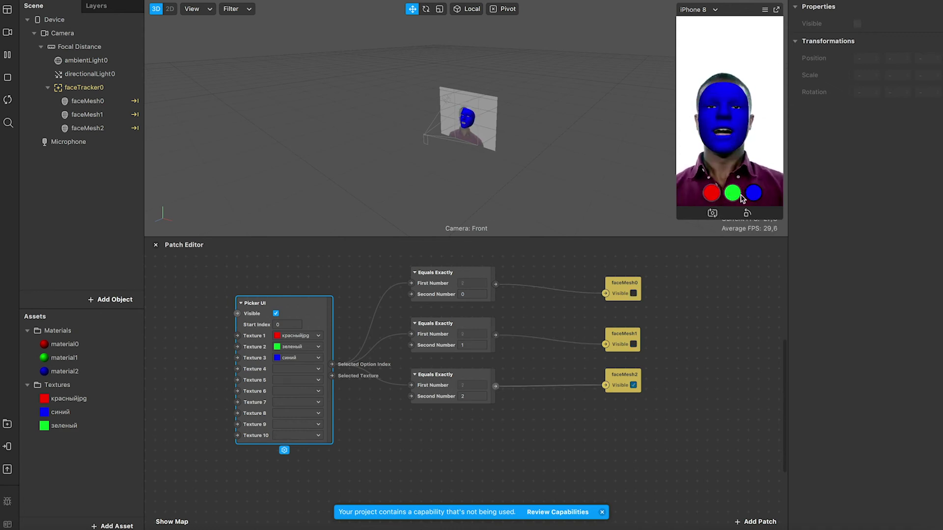
left_click(717, 195)
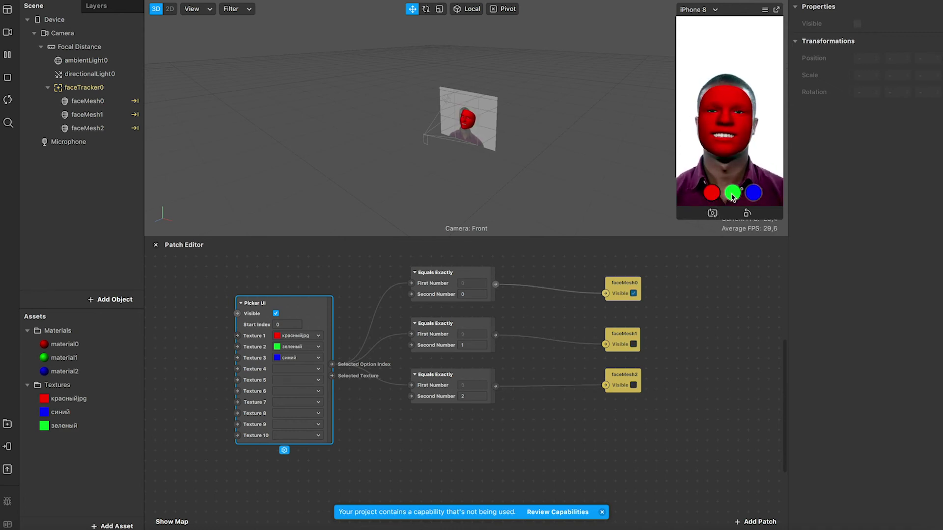
left_click(733, 195)
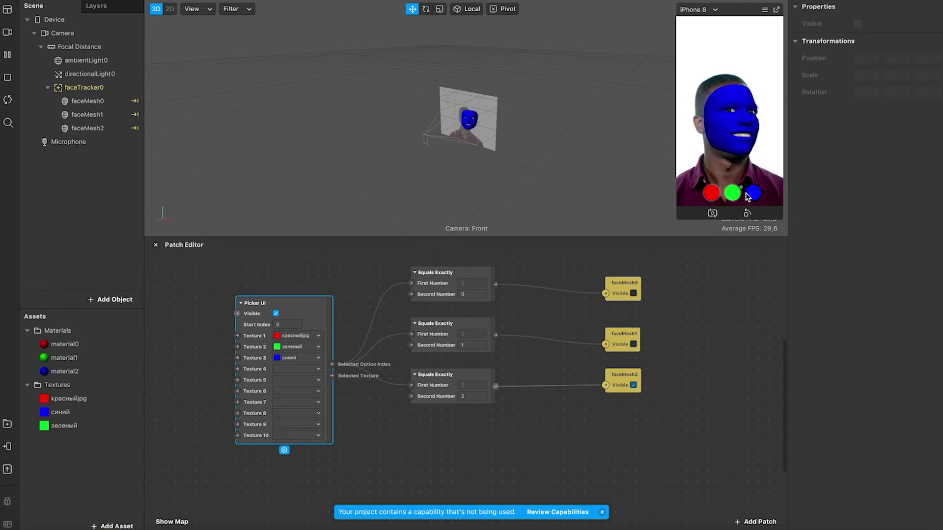
left_click(734, 194)
left_click(718, 196)
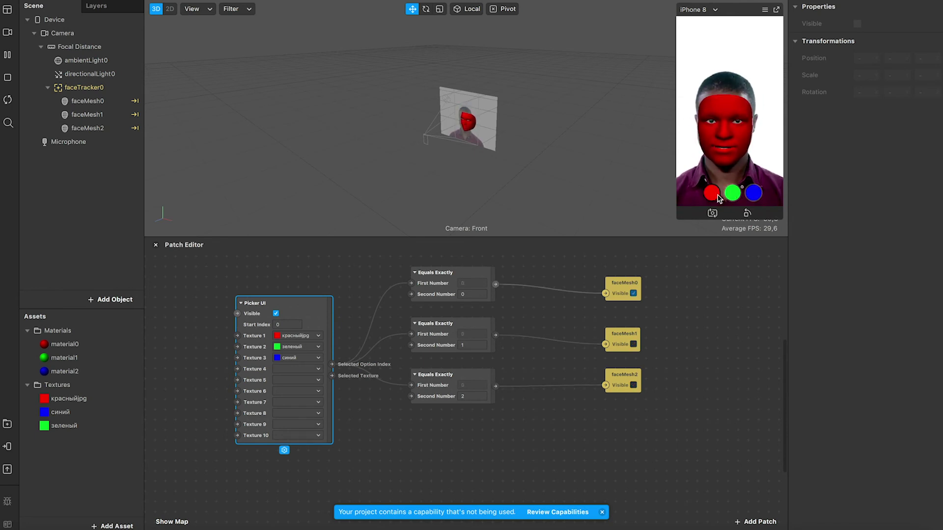
left_click(757, 195)
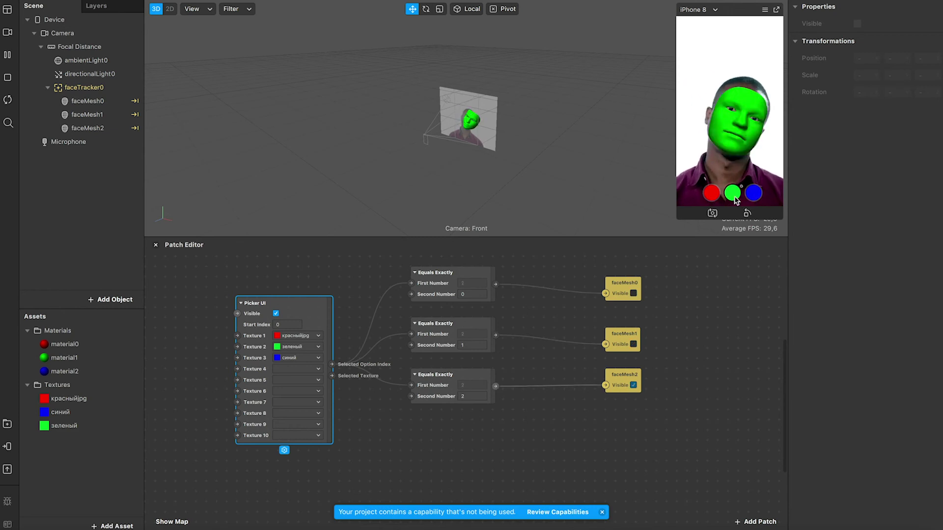
scroll(648, 323, "right", 2)
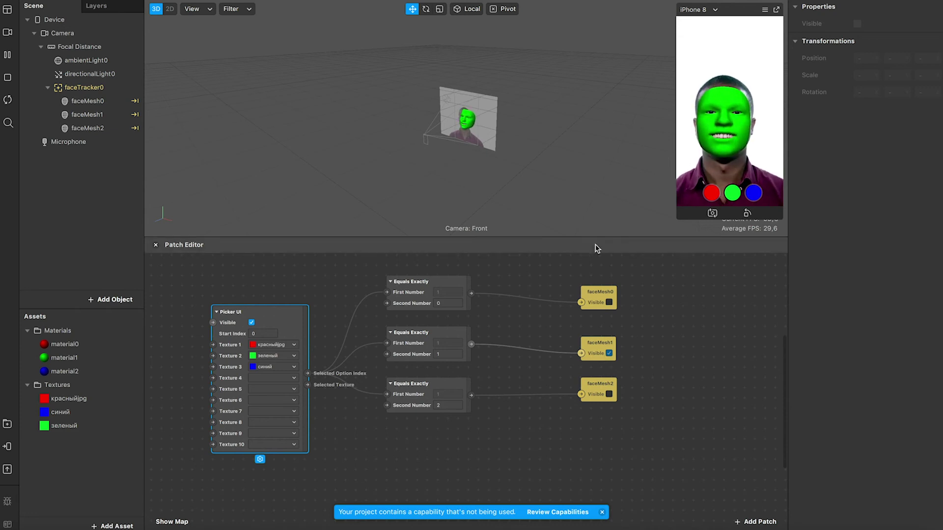
left_click(95, 102)
left_click(99, 128)
left_click(98, 103)
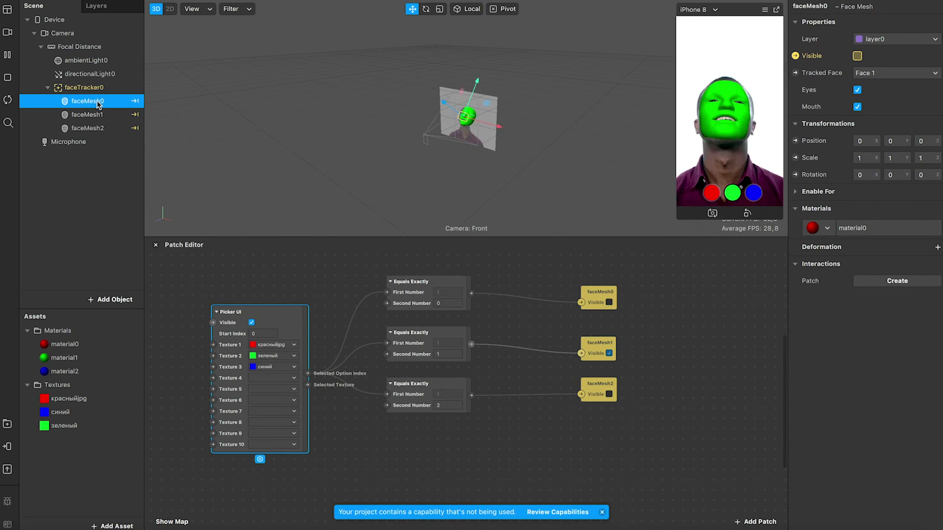
double_click(98, 102)
type("rhfcysq")
key("Return")
Rename the first face mesh under faceTracker0 to красный.
double_click(98, 102)
type("красный")
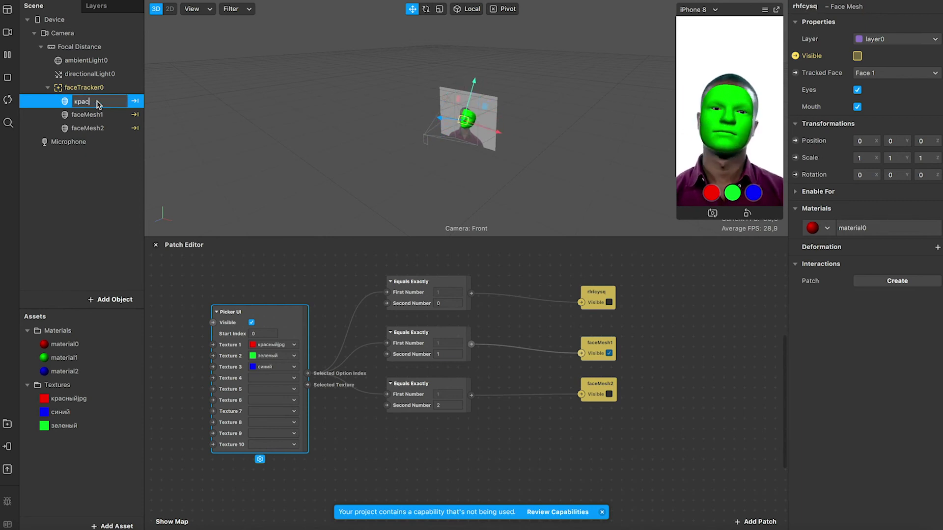
key("Return")
Rename faceMesh1 to зеленый and faceMesh2 to синий, and clear the selection.
double_click(94, 115)
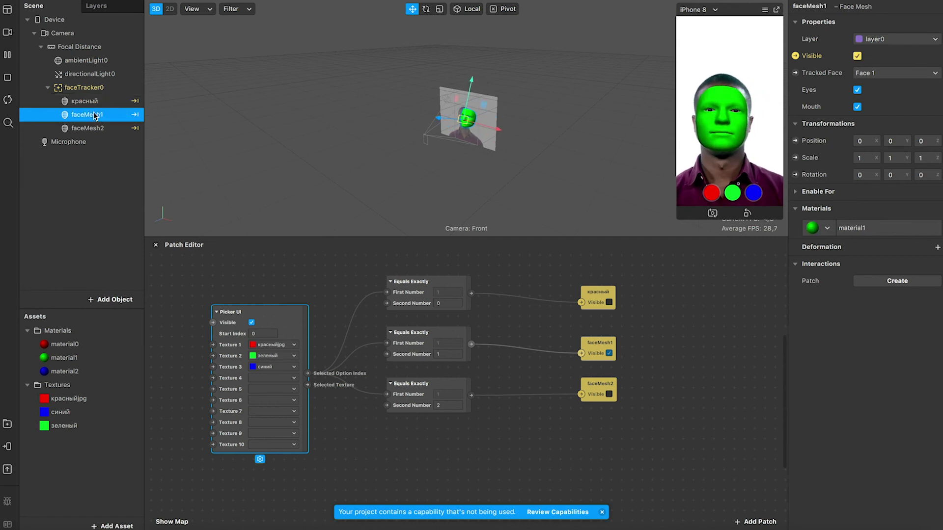
type("зелен")
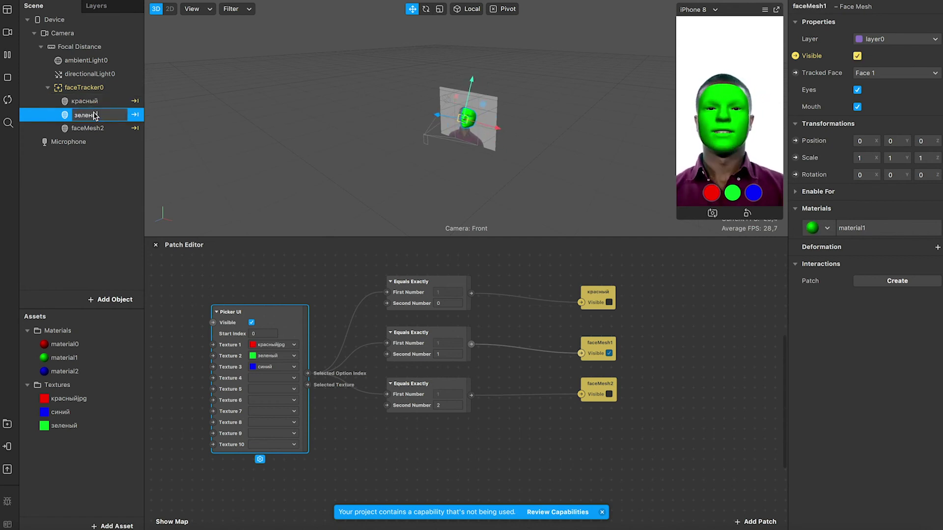
type("ый")
key("Return")
double_click(84, 128)
type("синий")
key("Return")
left_click(121, 185)
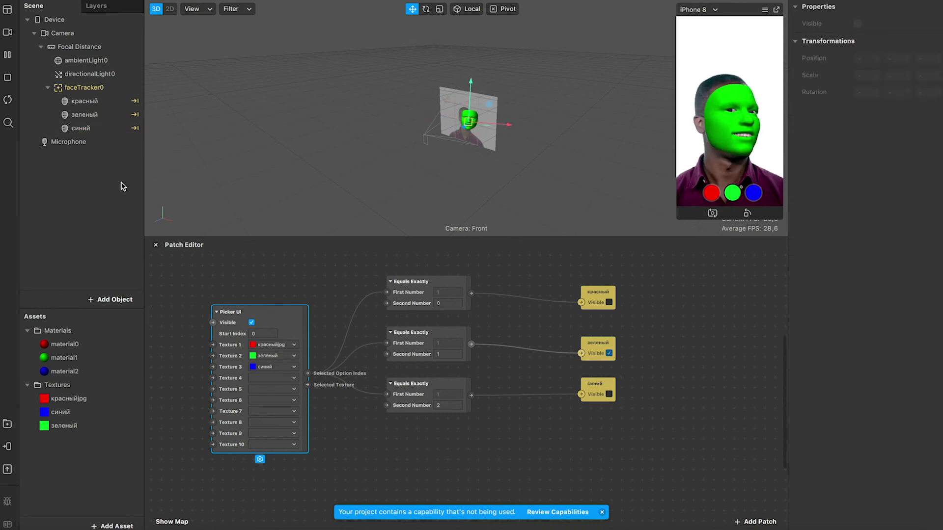
Check the picker in the preview again by choosing blue, green, red, green and finally blue.
left_click(755, 195)
left_click(729, 195)
left_click(712, 193)
left_click(732, 193)
left_click(753, 193)
Move the Picker UI patch slightly up and away from the Equals Exactly patches.
left_click(374, 328)
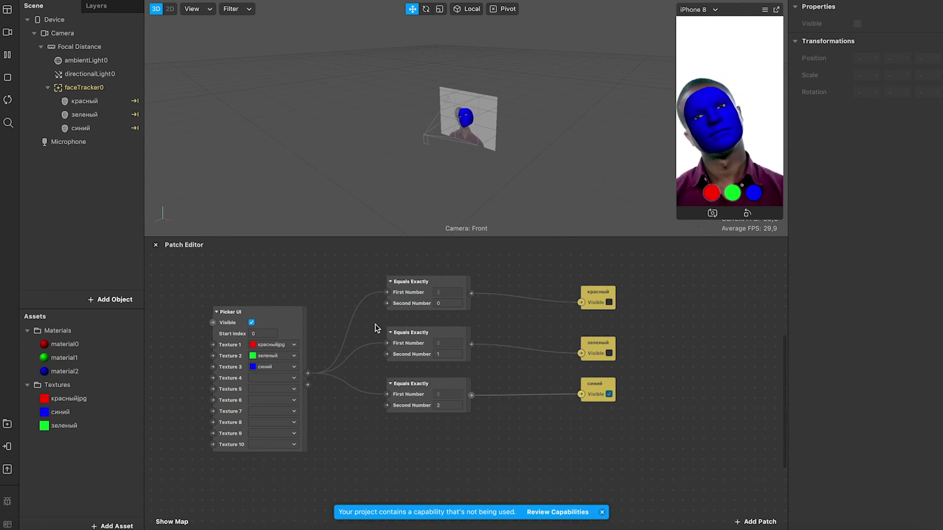
left_click_drag(295, 320, 284, 308)
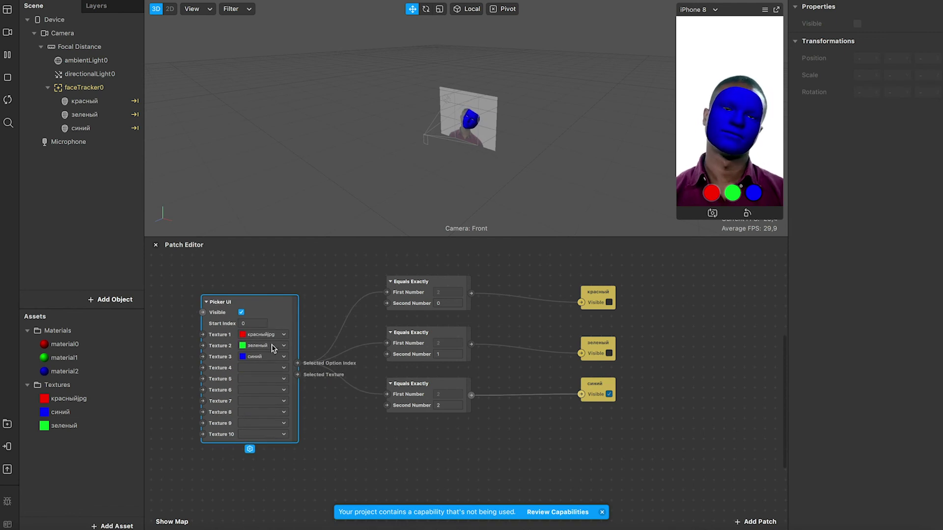